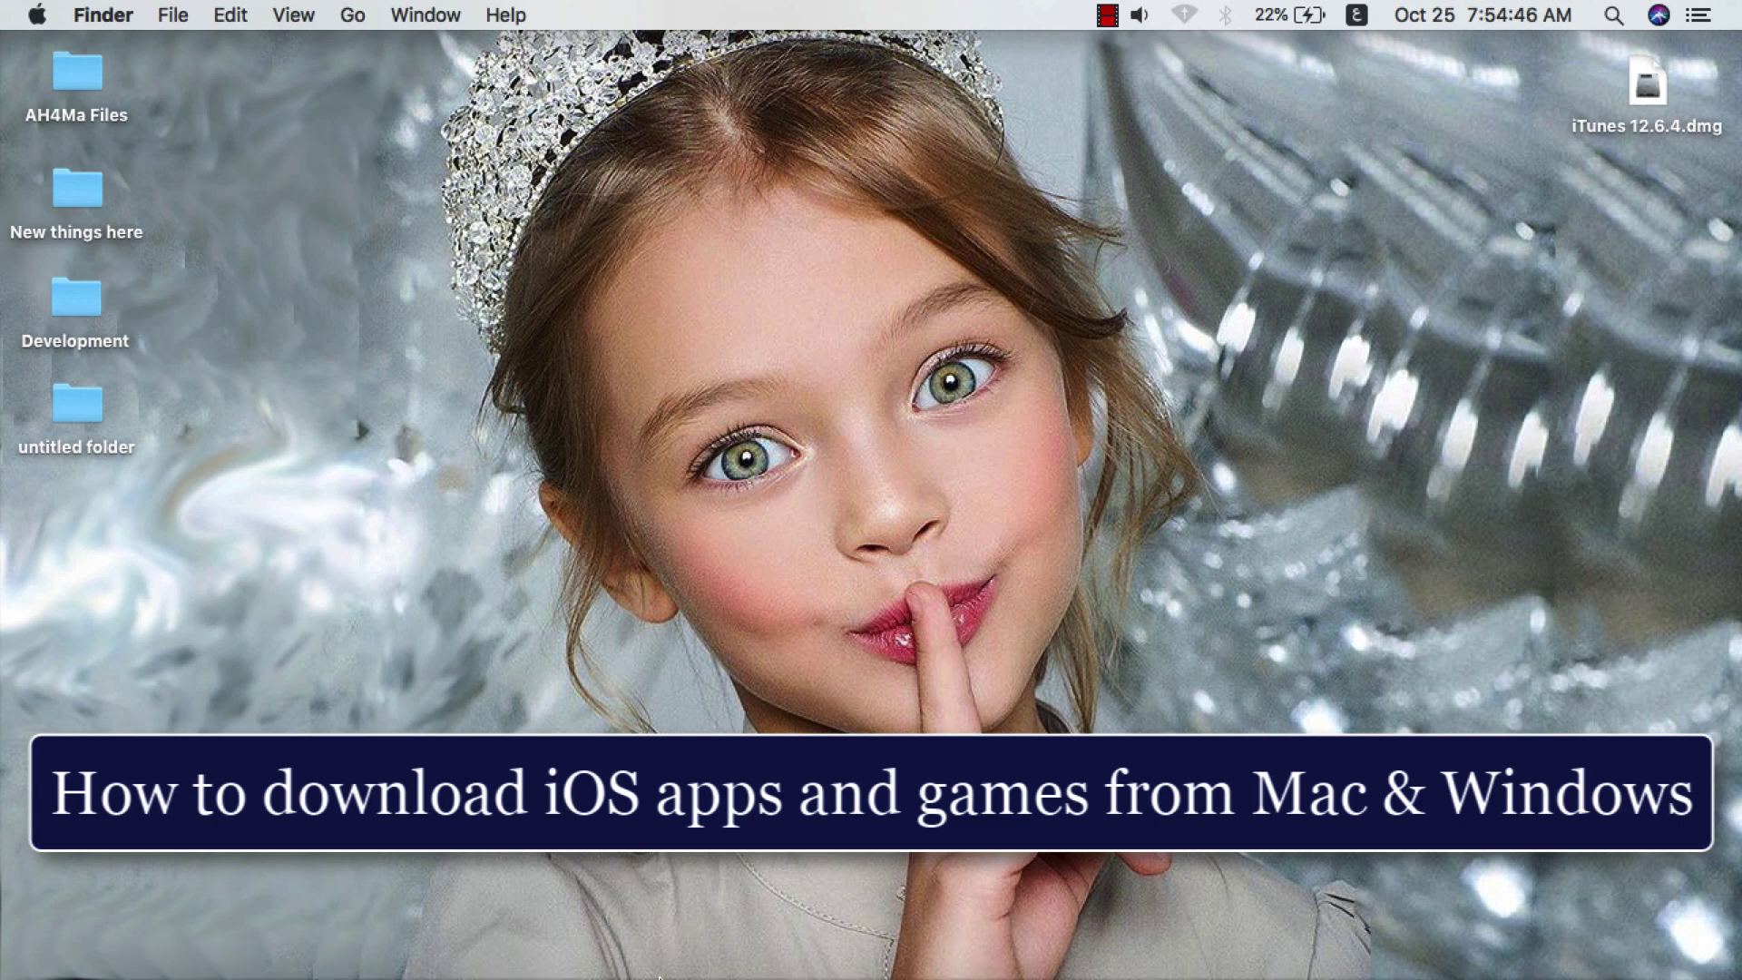
Find the iTunes app in the Applications folder and select it to show its details
mouse_move(490, 966)
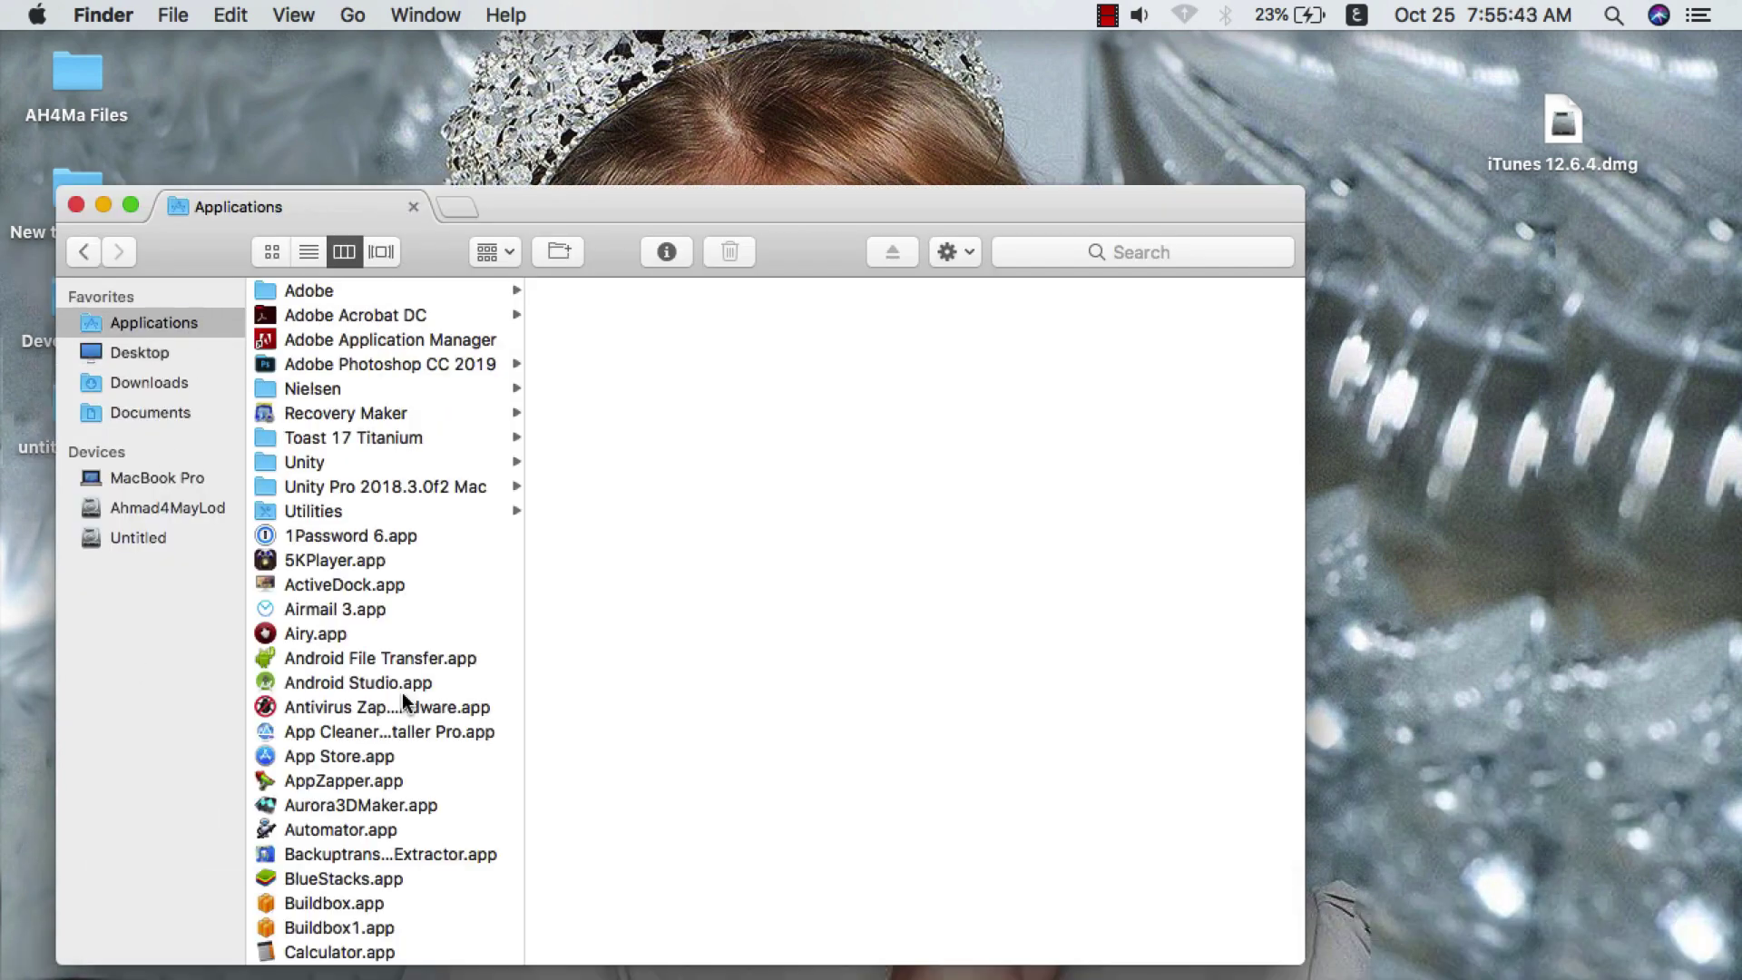
scroll(401, 693, "down", 15)
left_click(370, 609)
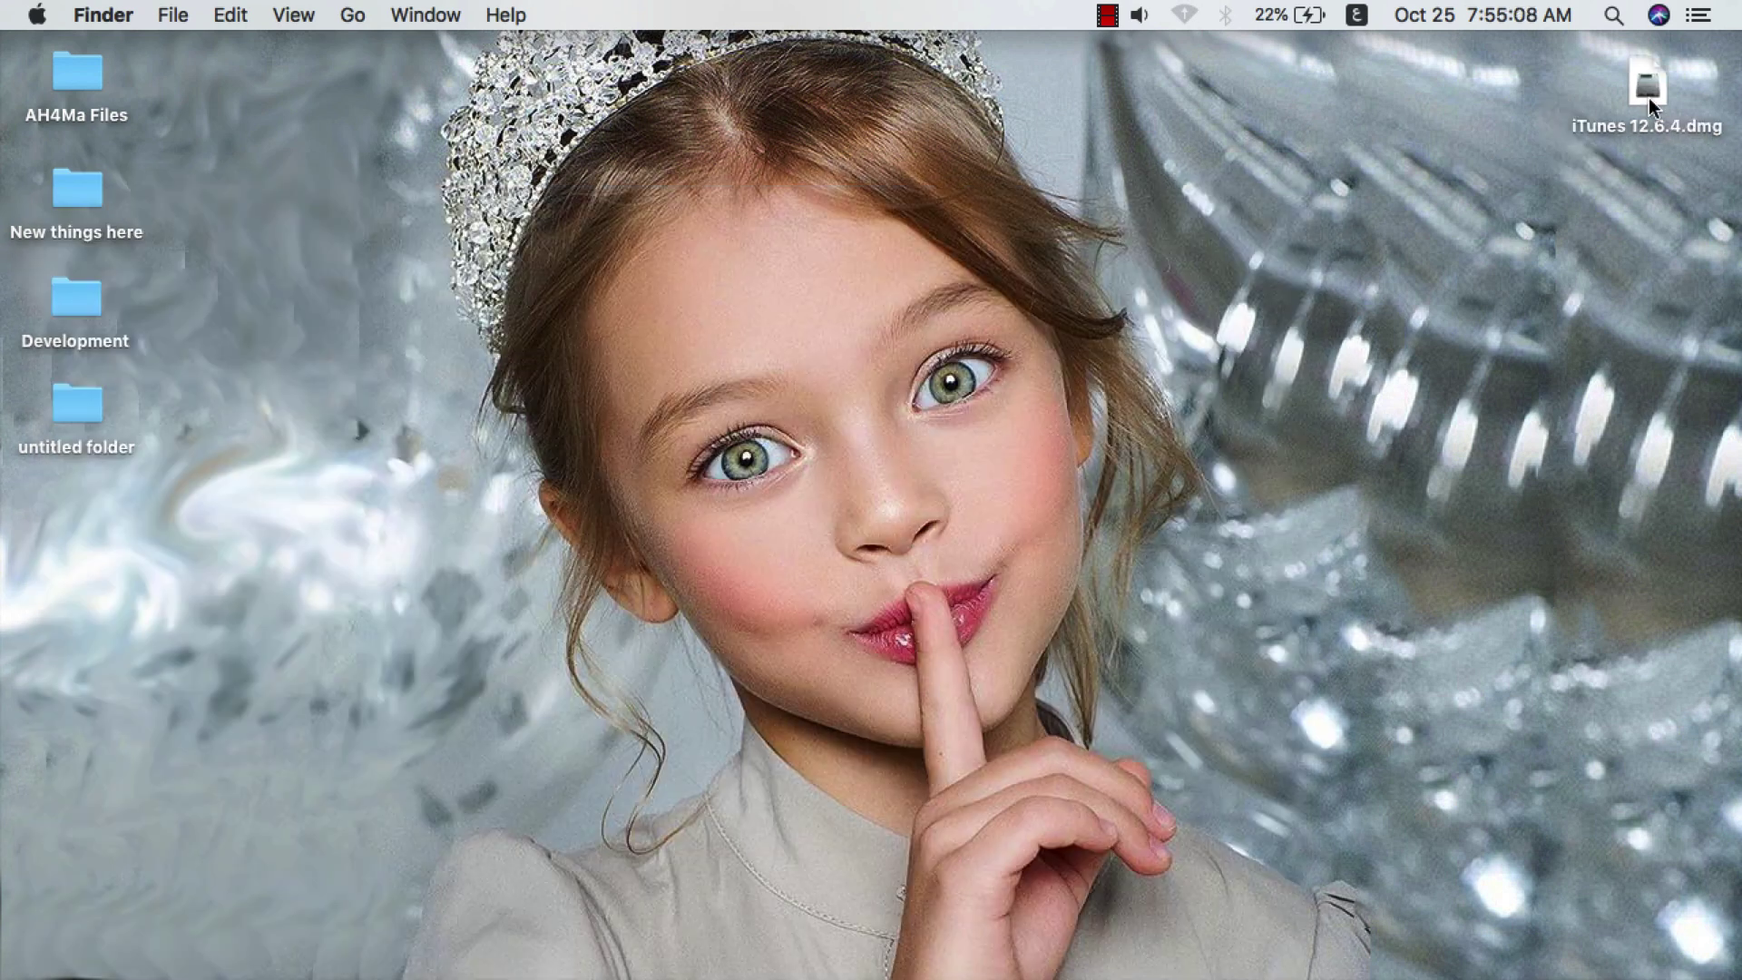
Move the iTunes 12.6.4.dmg file slightly inward from the desktop's upper corner and deselect it
left_click_drag(1649, 80, 1565, 118)
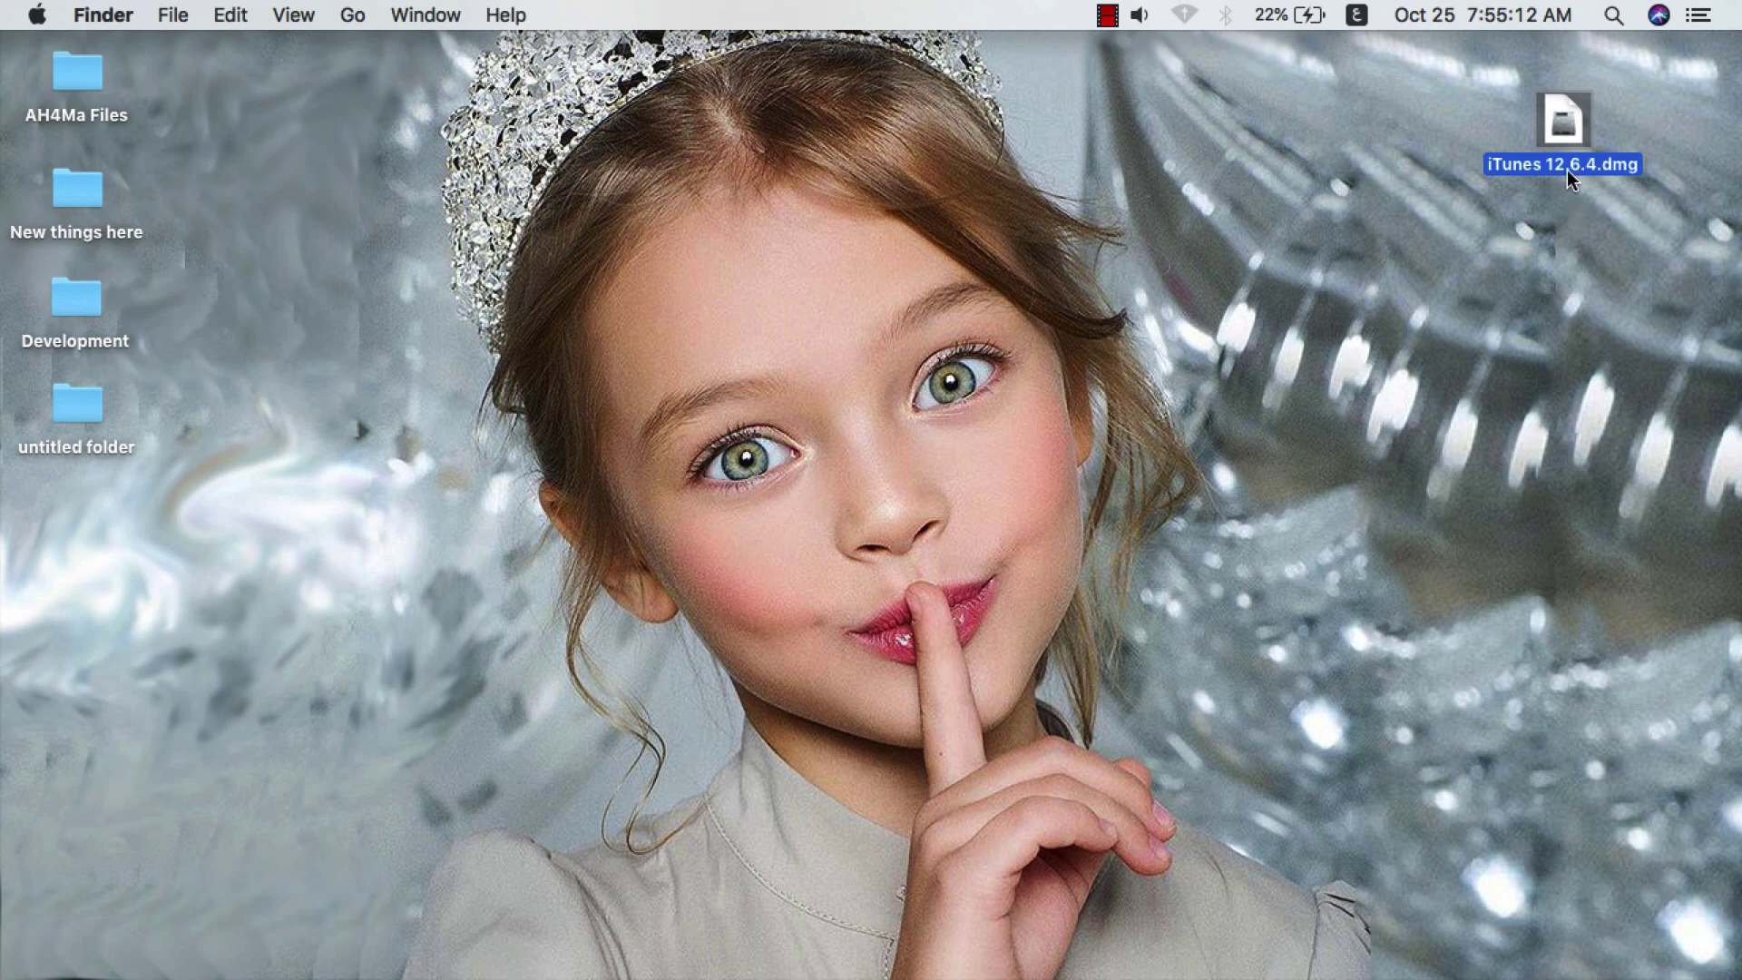
left_click(1562, 218)
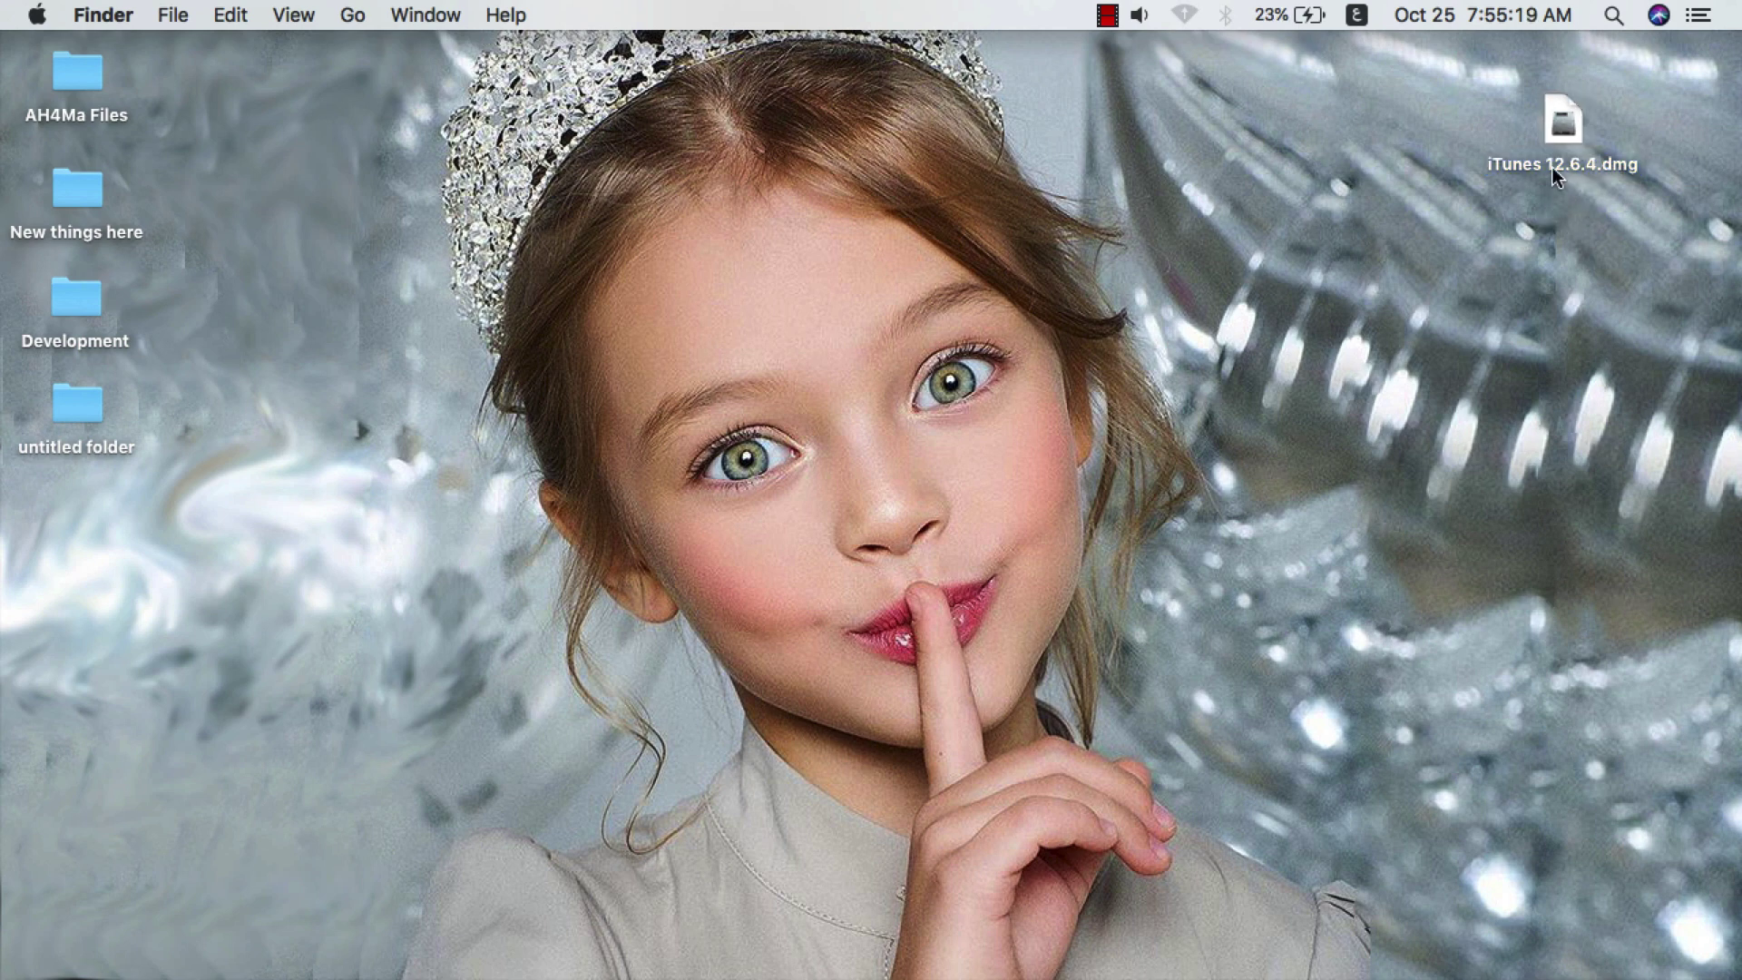
Check the installed version of iTunes.app in the Applications folder and close the Finder window
left_click(116, 921)
left_click(154, 322)
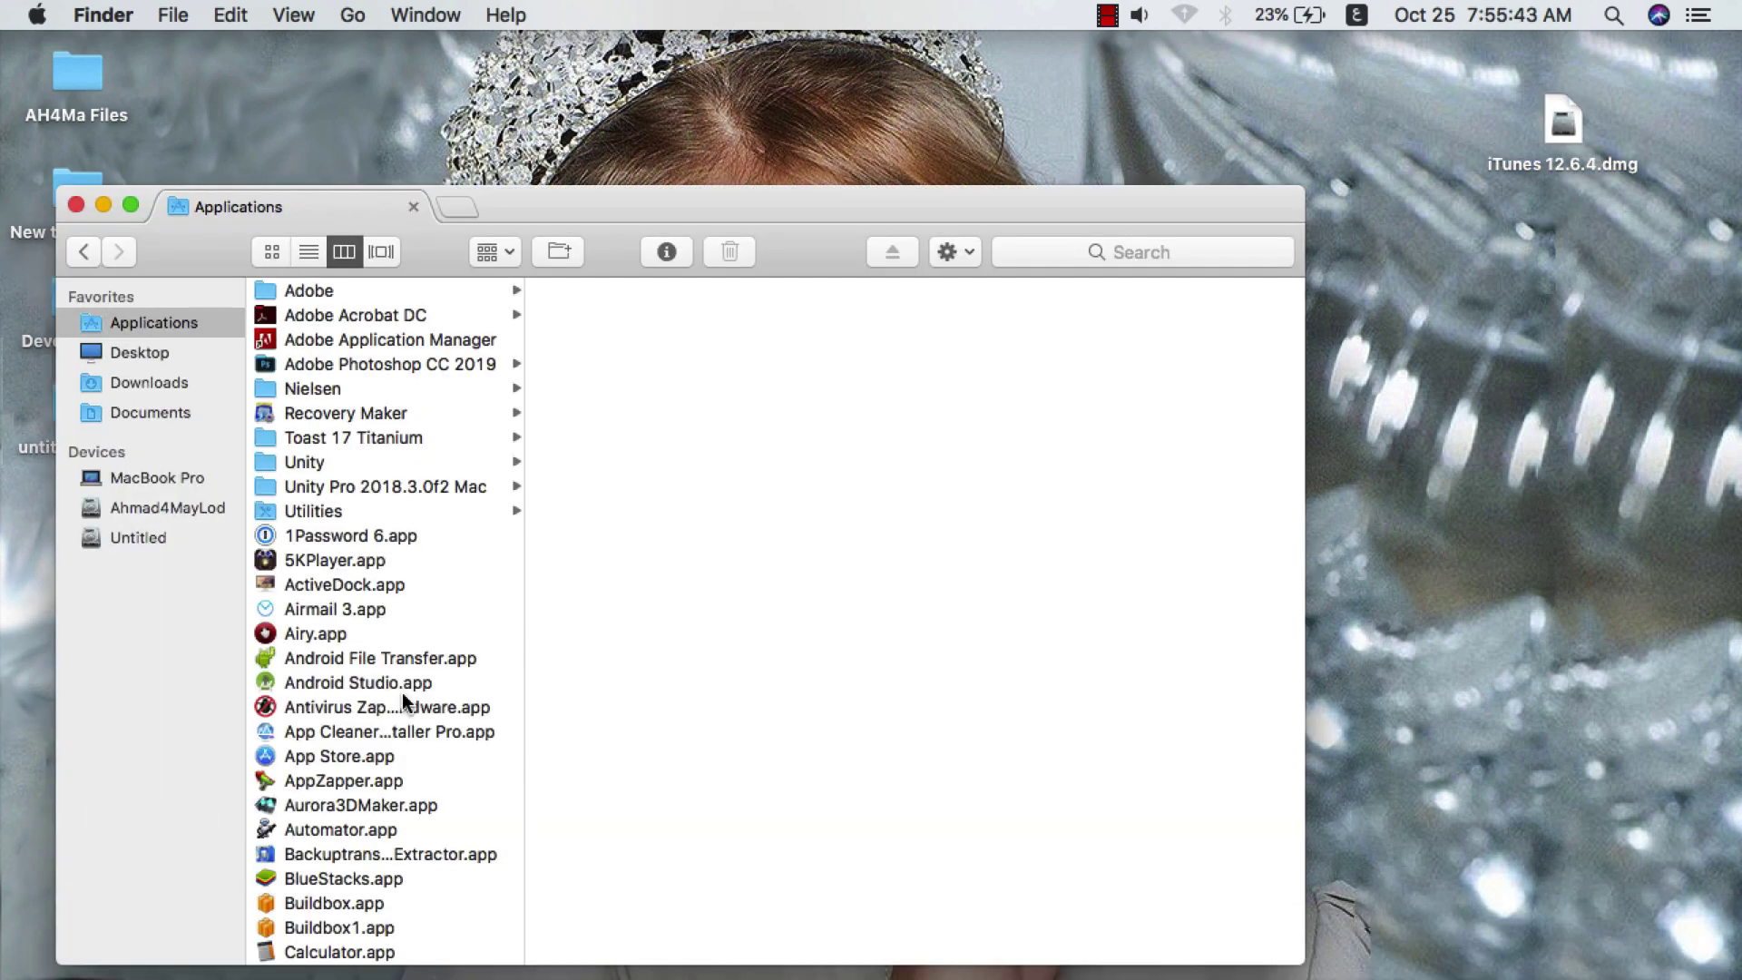
scroll(401, 693, "down", 10)
left_click(375, 617)
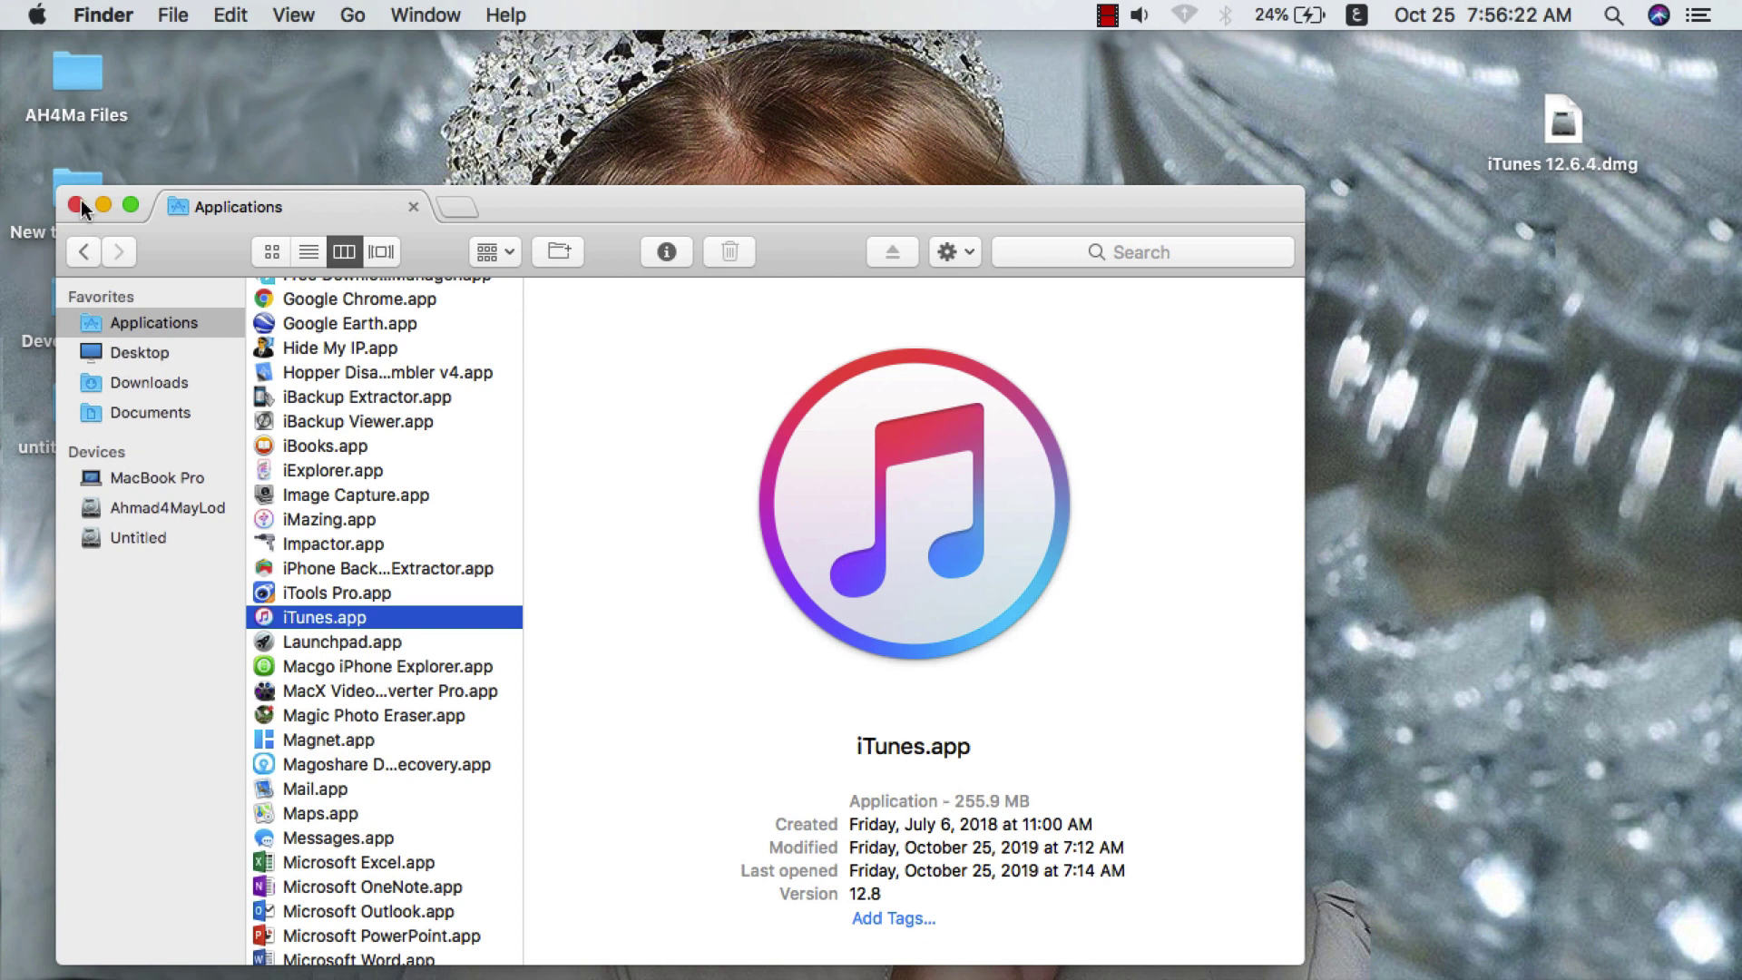
left_click(76, 206)
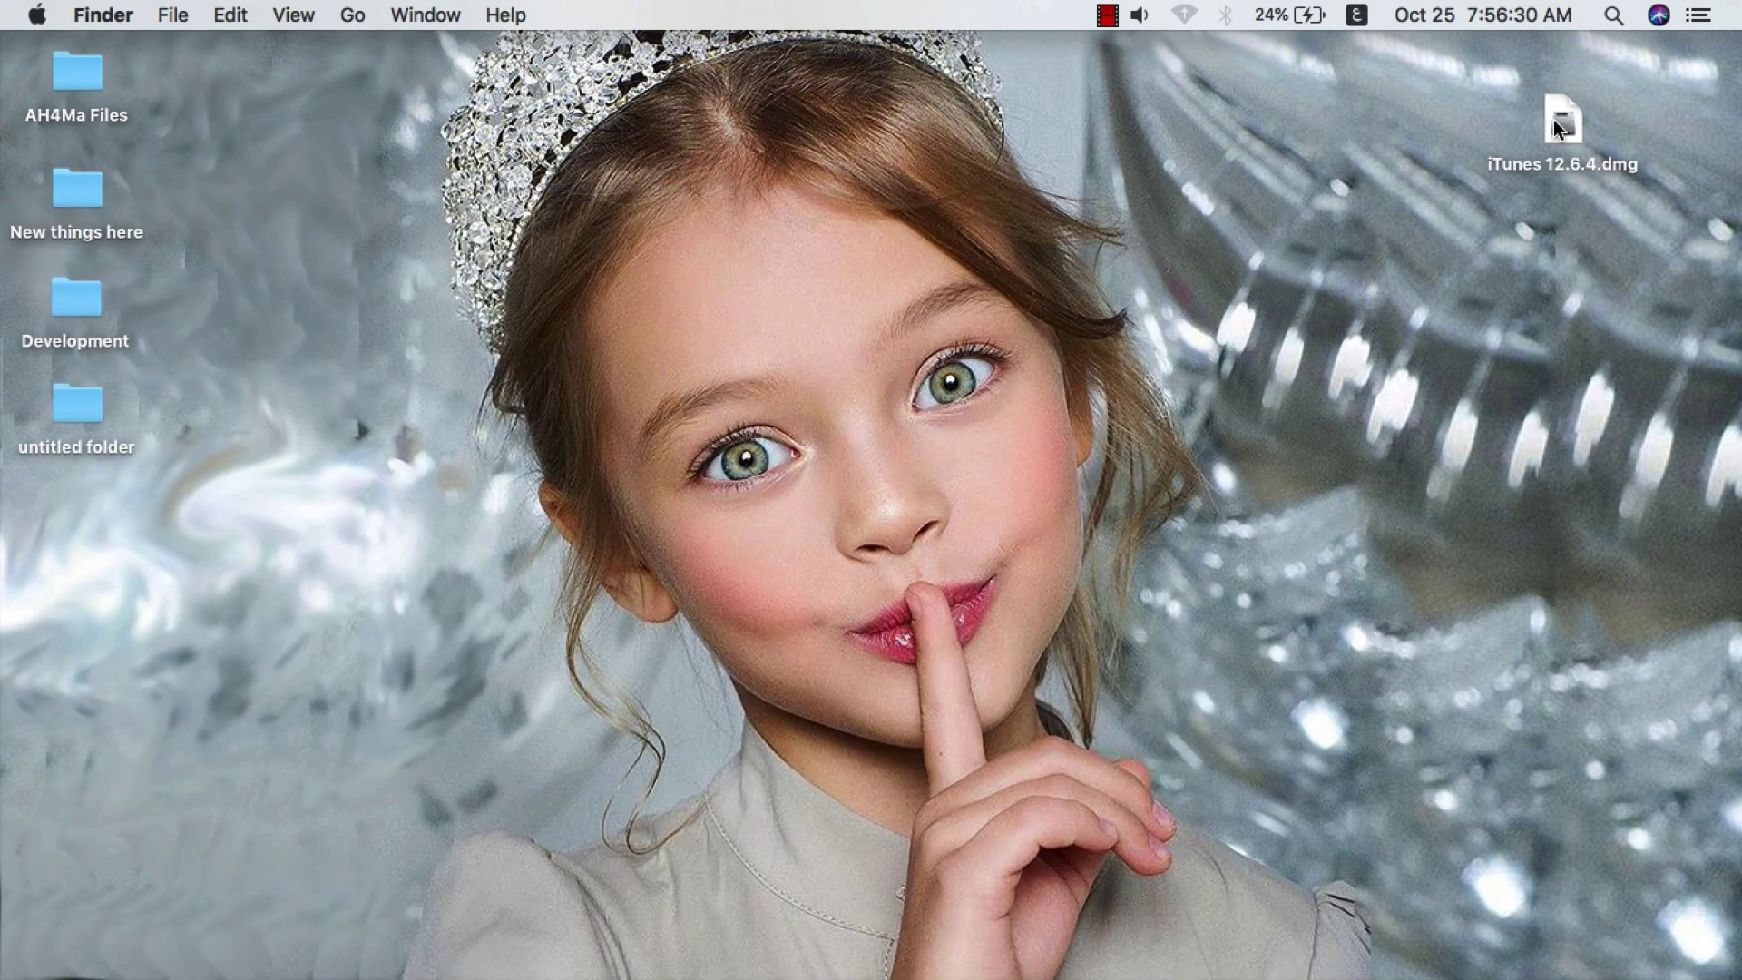
Launch Install iTunes.pkg from the iTunes 12.6.4.dmg disk image and close the disk image window
left_click(1557, 128)
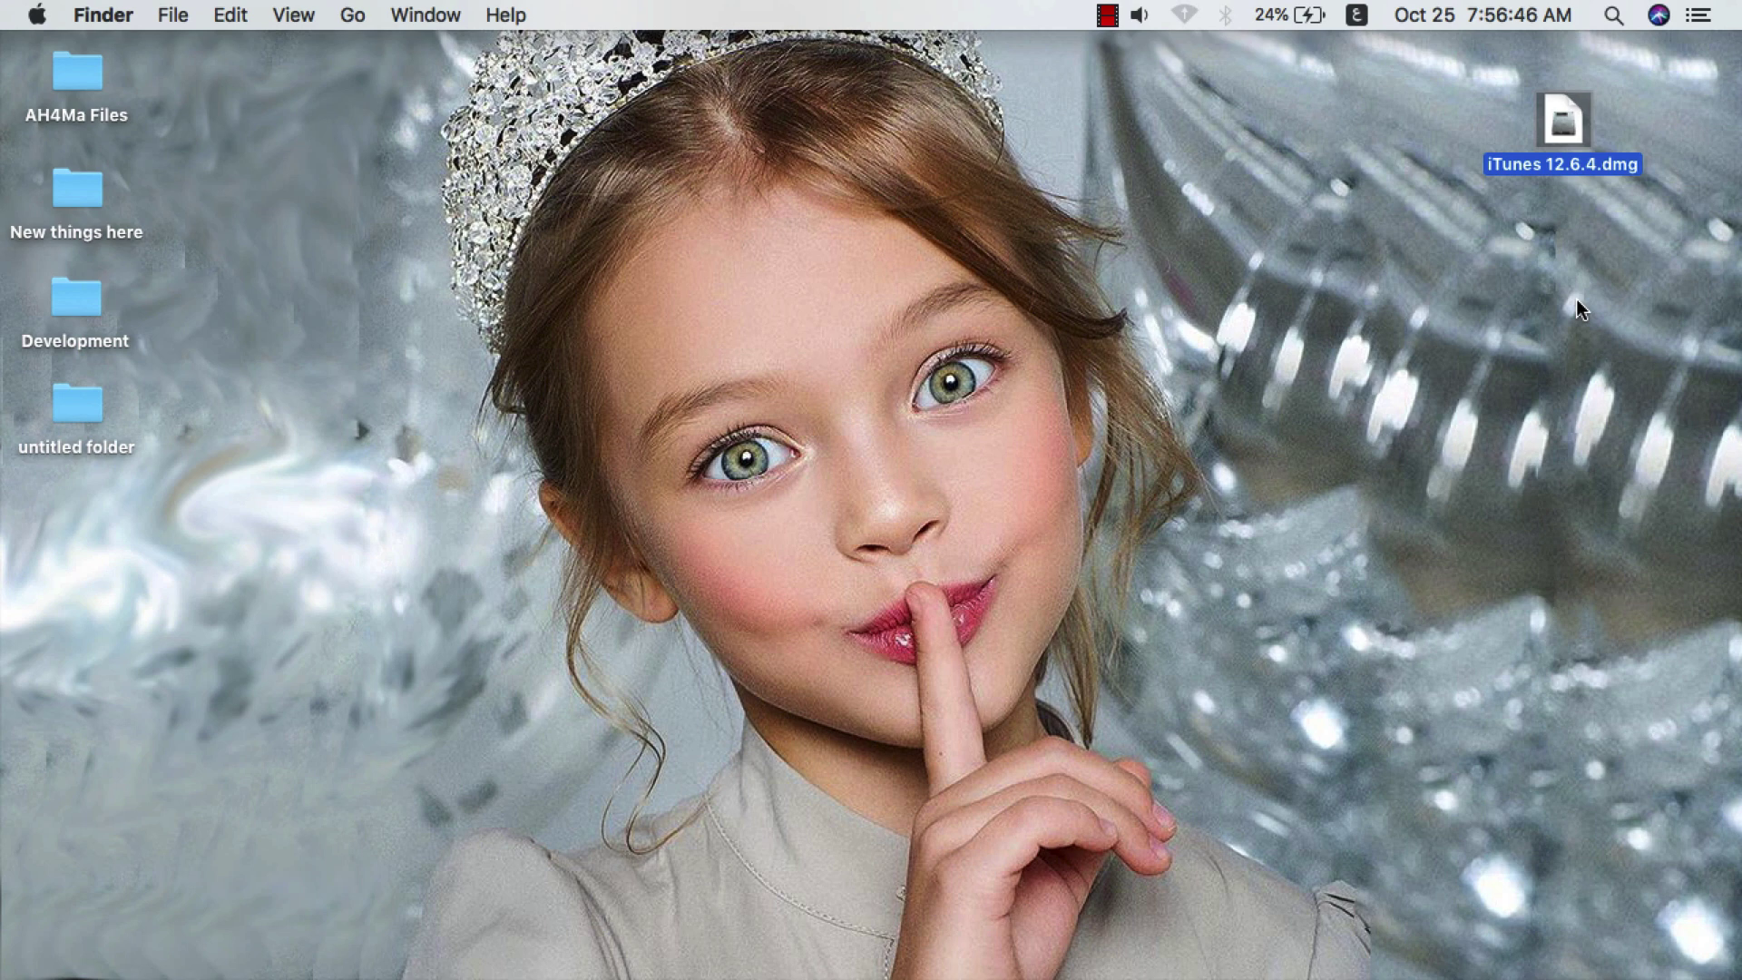
key("super+o")
left_click_drag(1445, 762, 1294, 116)
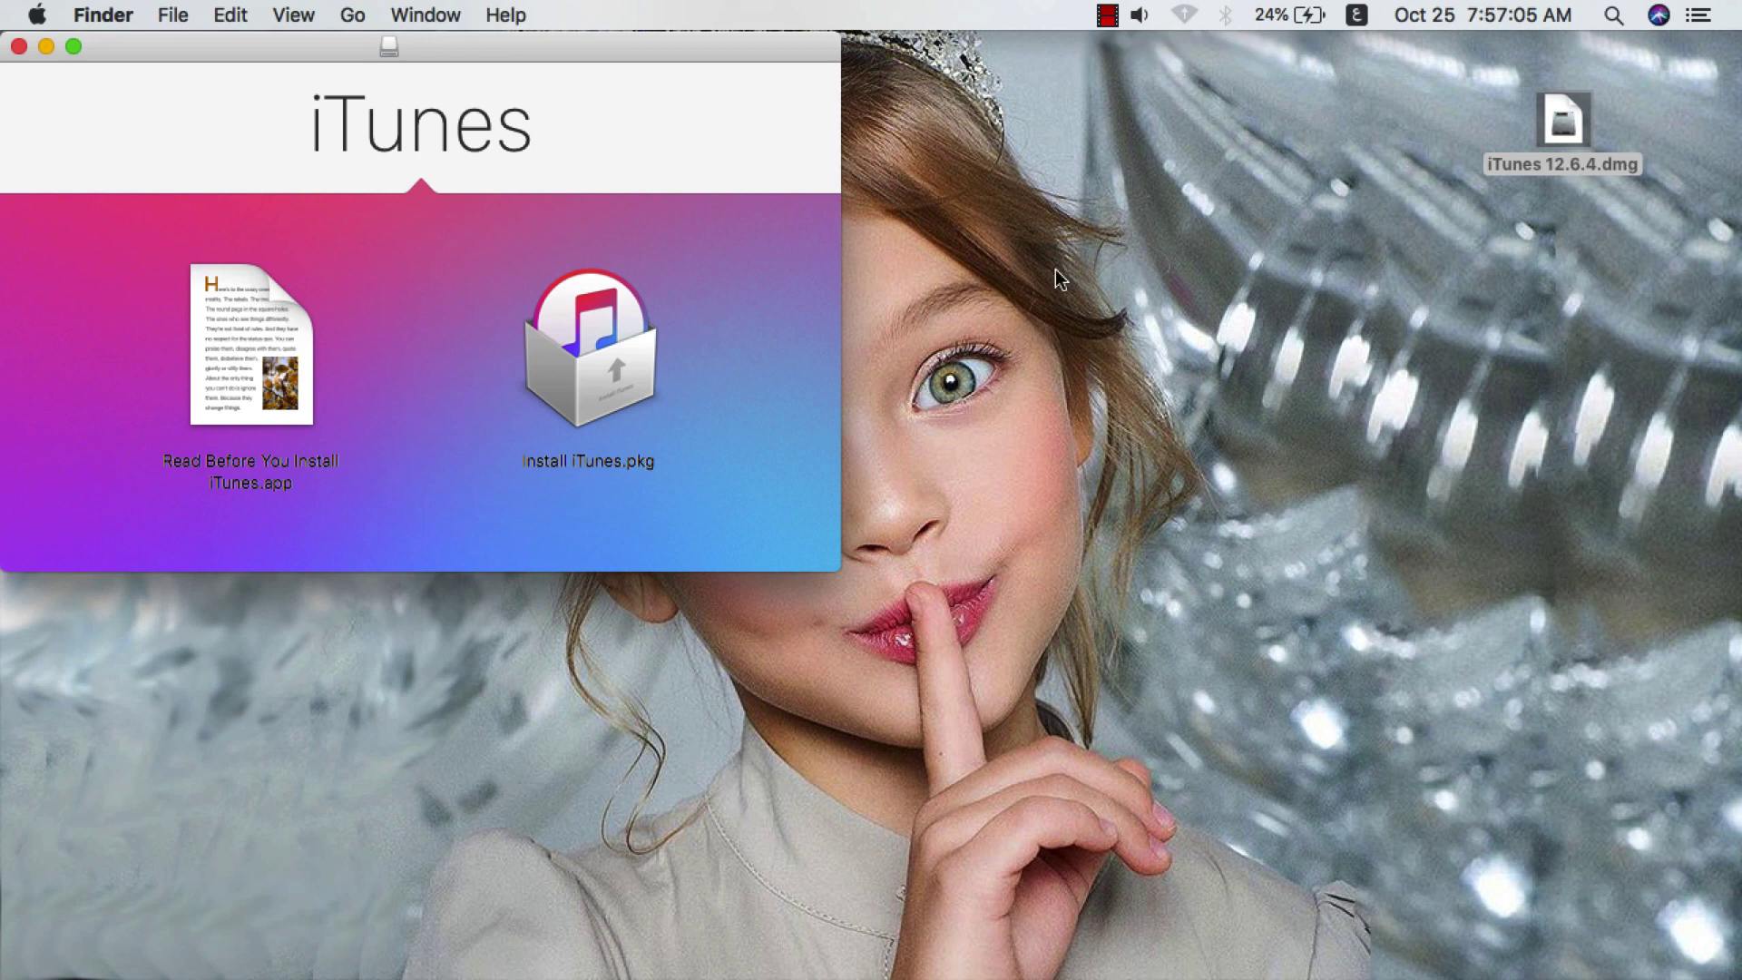
left_click(615, 355)
double_click(615, 355)
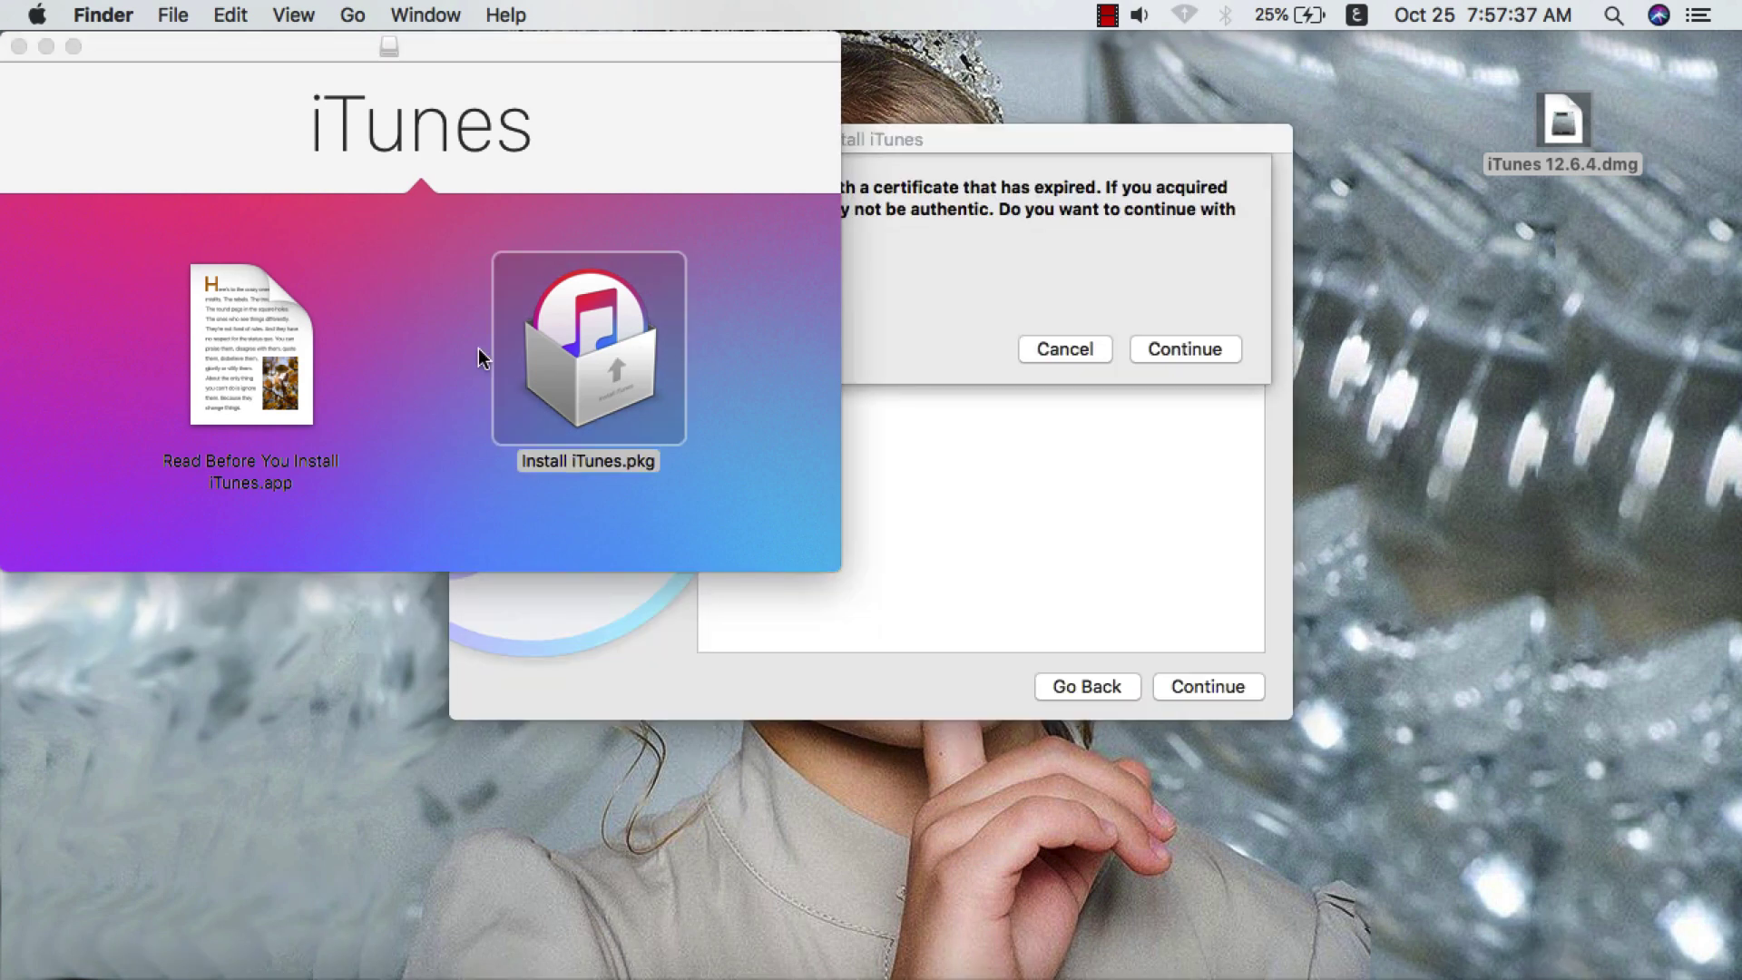
key("super+w")
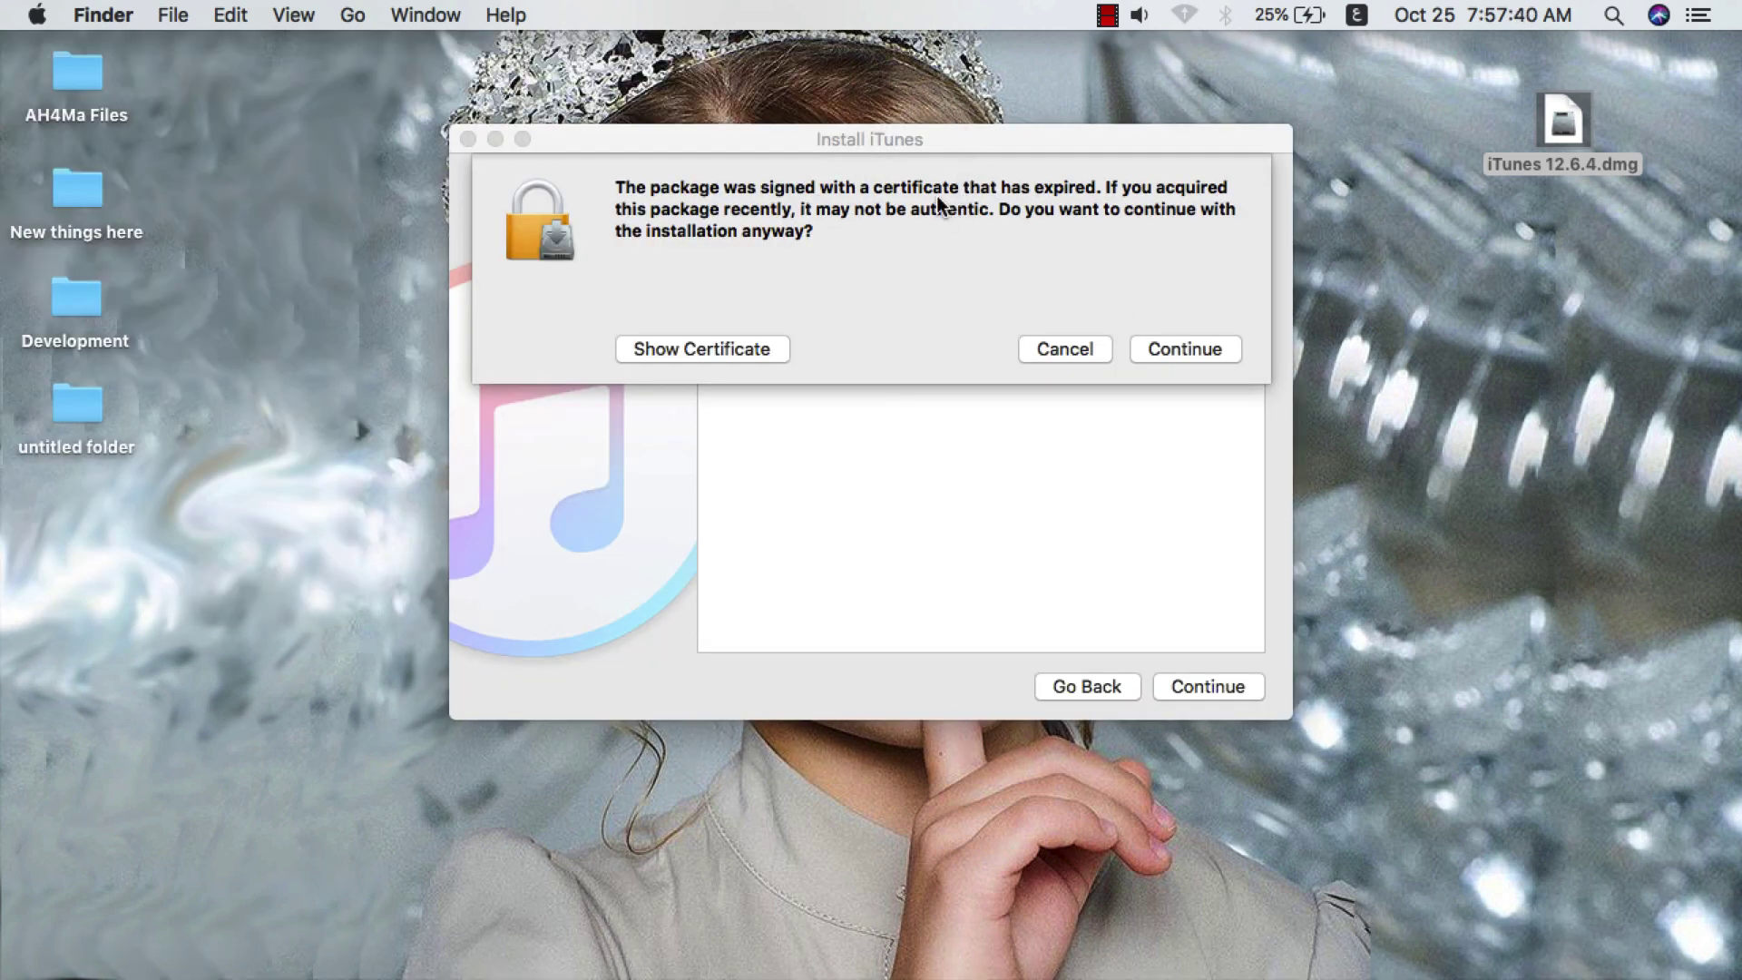
Continue past the expired-certificate prompt and advance the iTunes installer through its introduction and read-me to the installation type
left_click(836, 191)
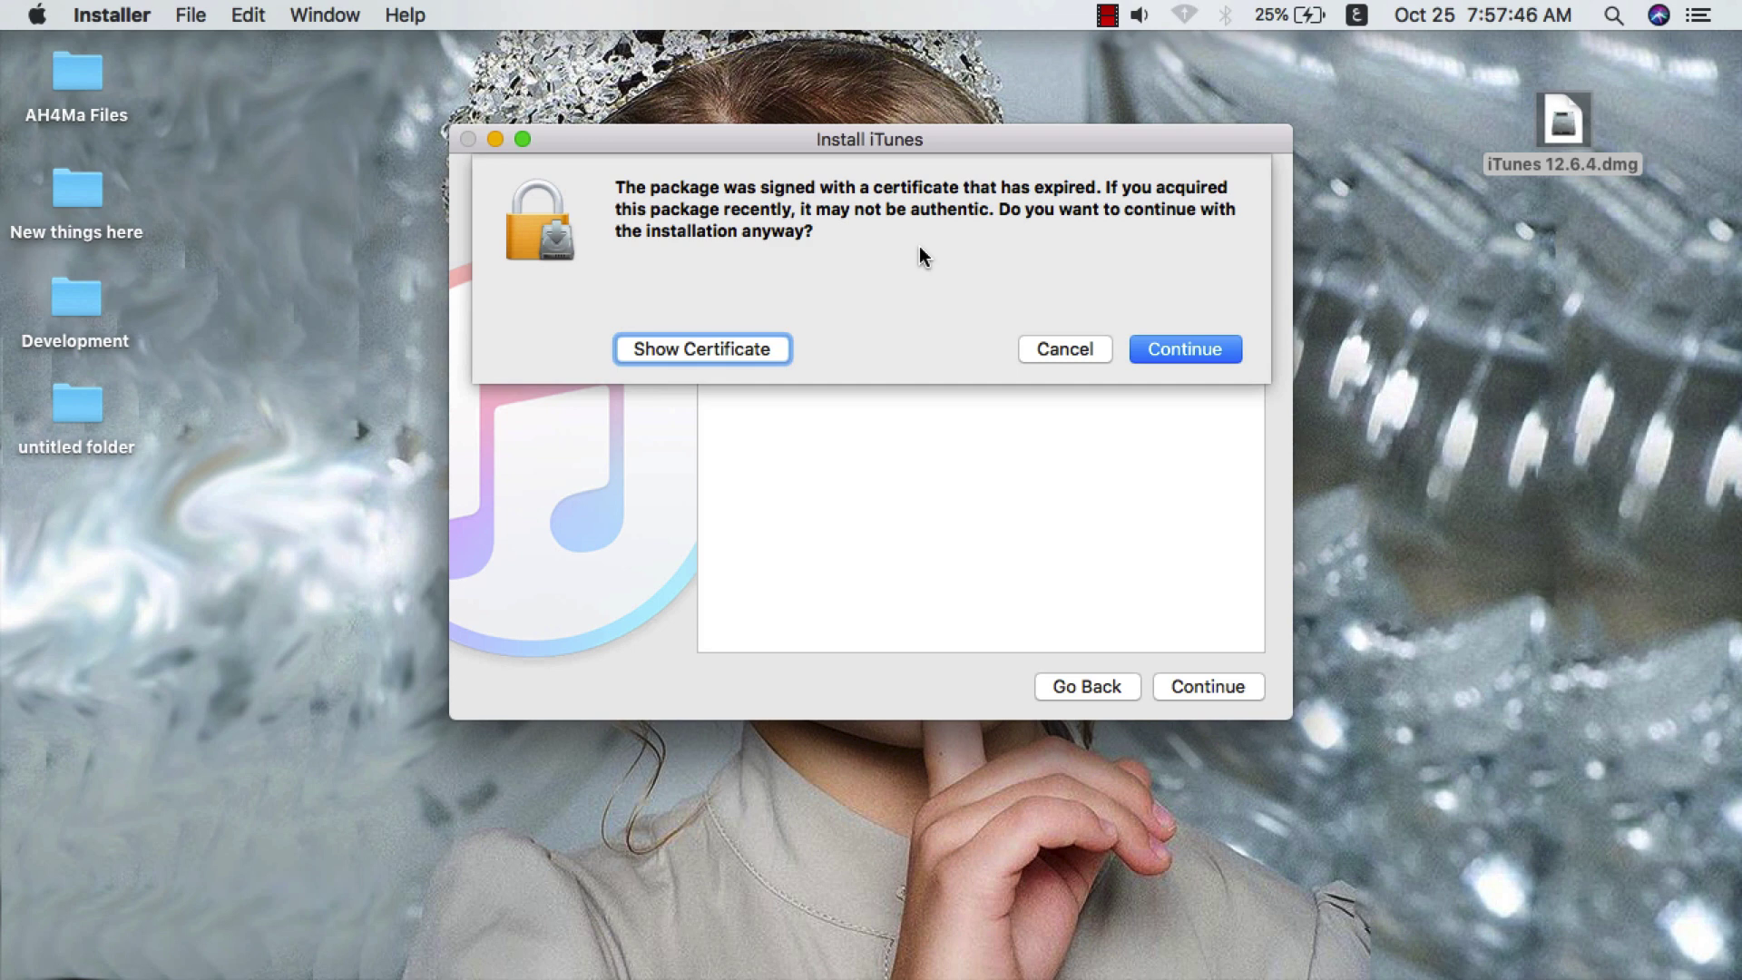
left_click(1187, 354)
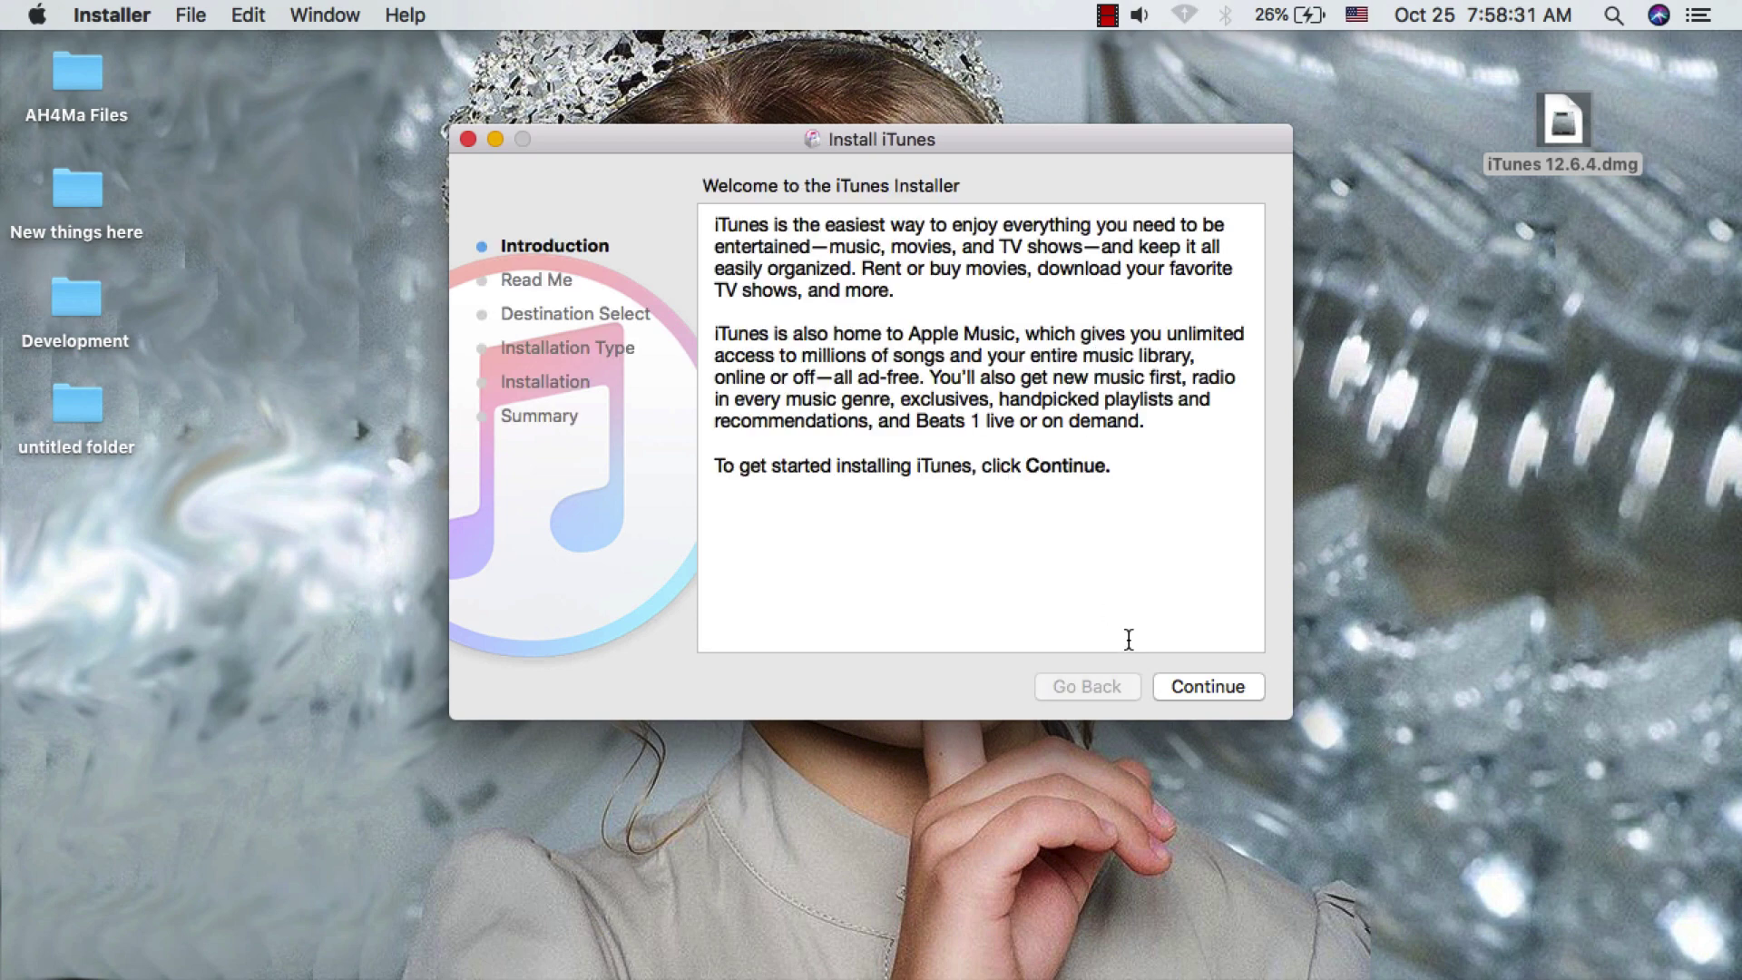
left_click(1214, 686)
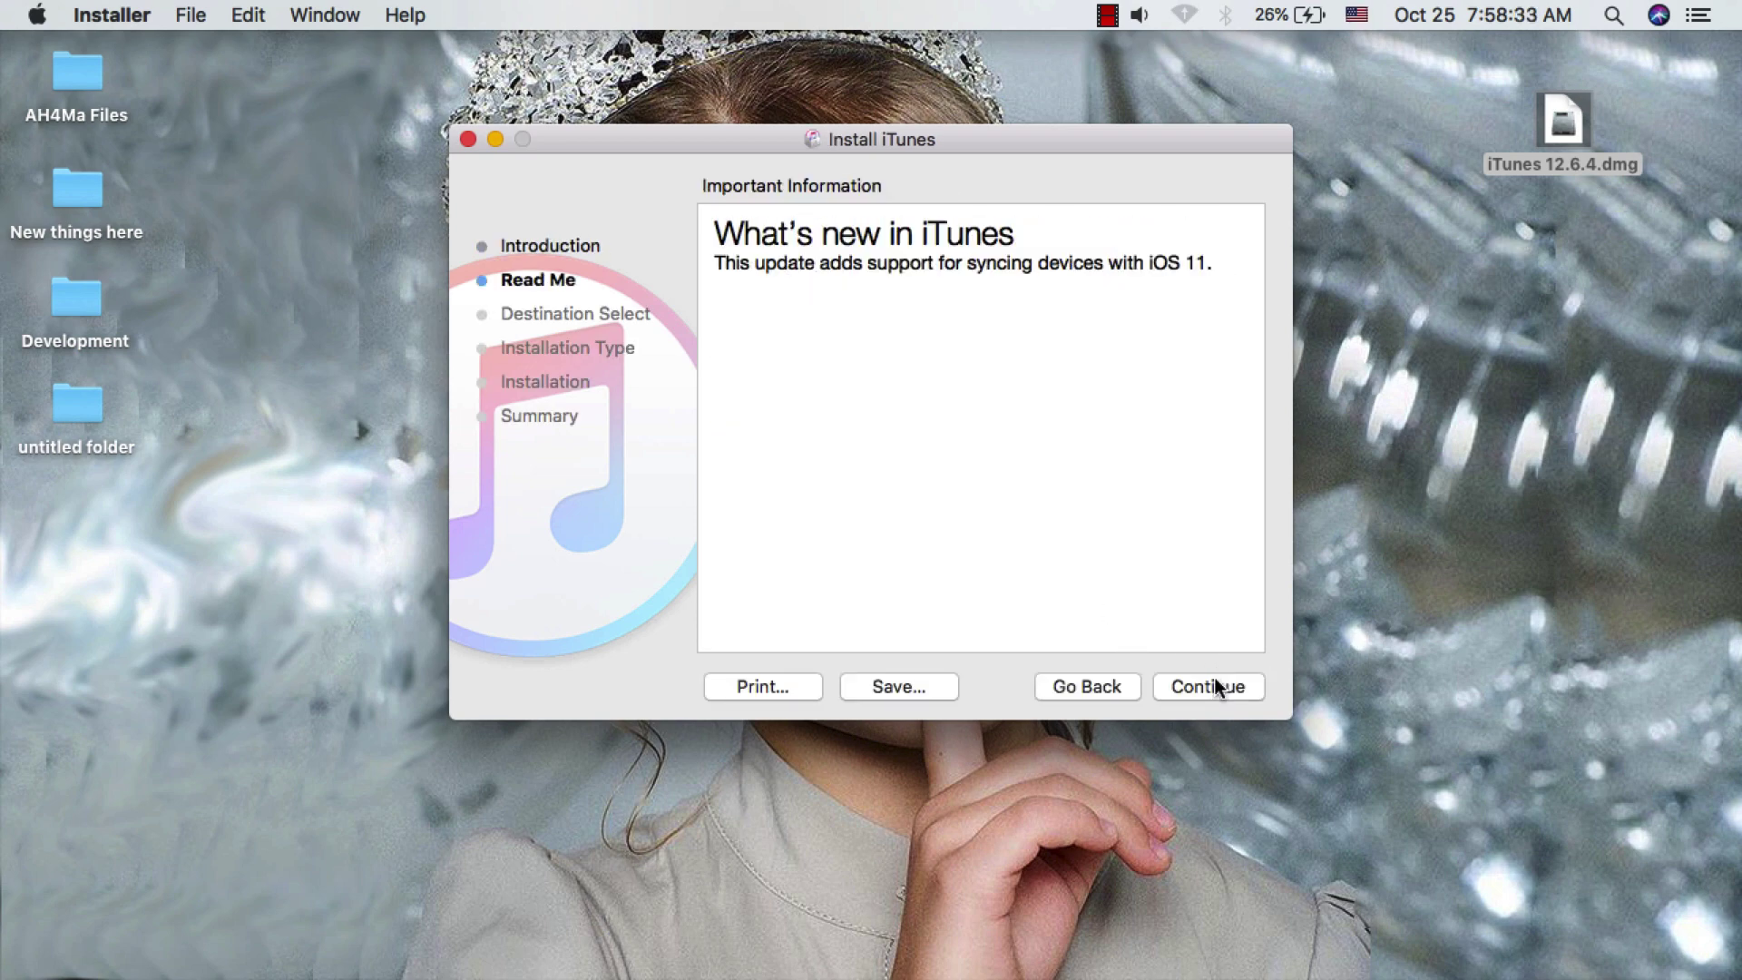
left_click(1216, 687)
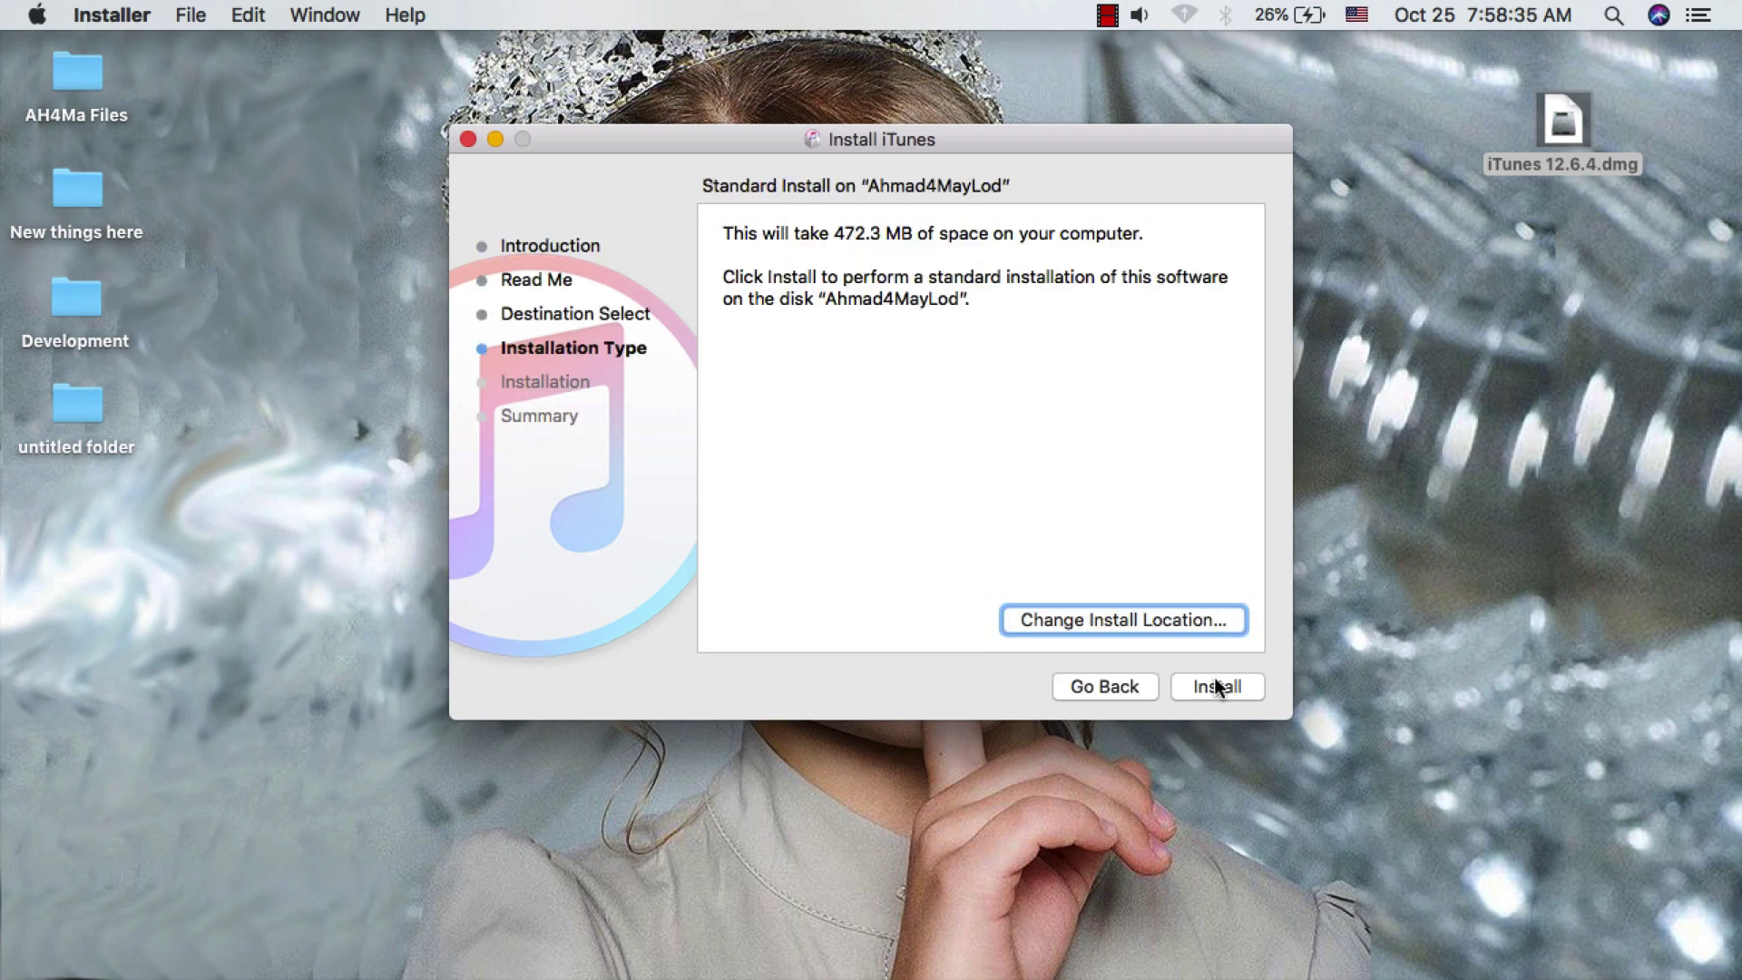
Run the standard iTunes installation, authorize it with the account password, and close the finished installer
left_click(1213, 685)
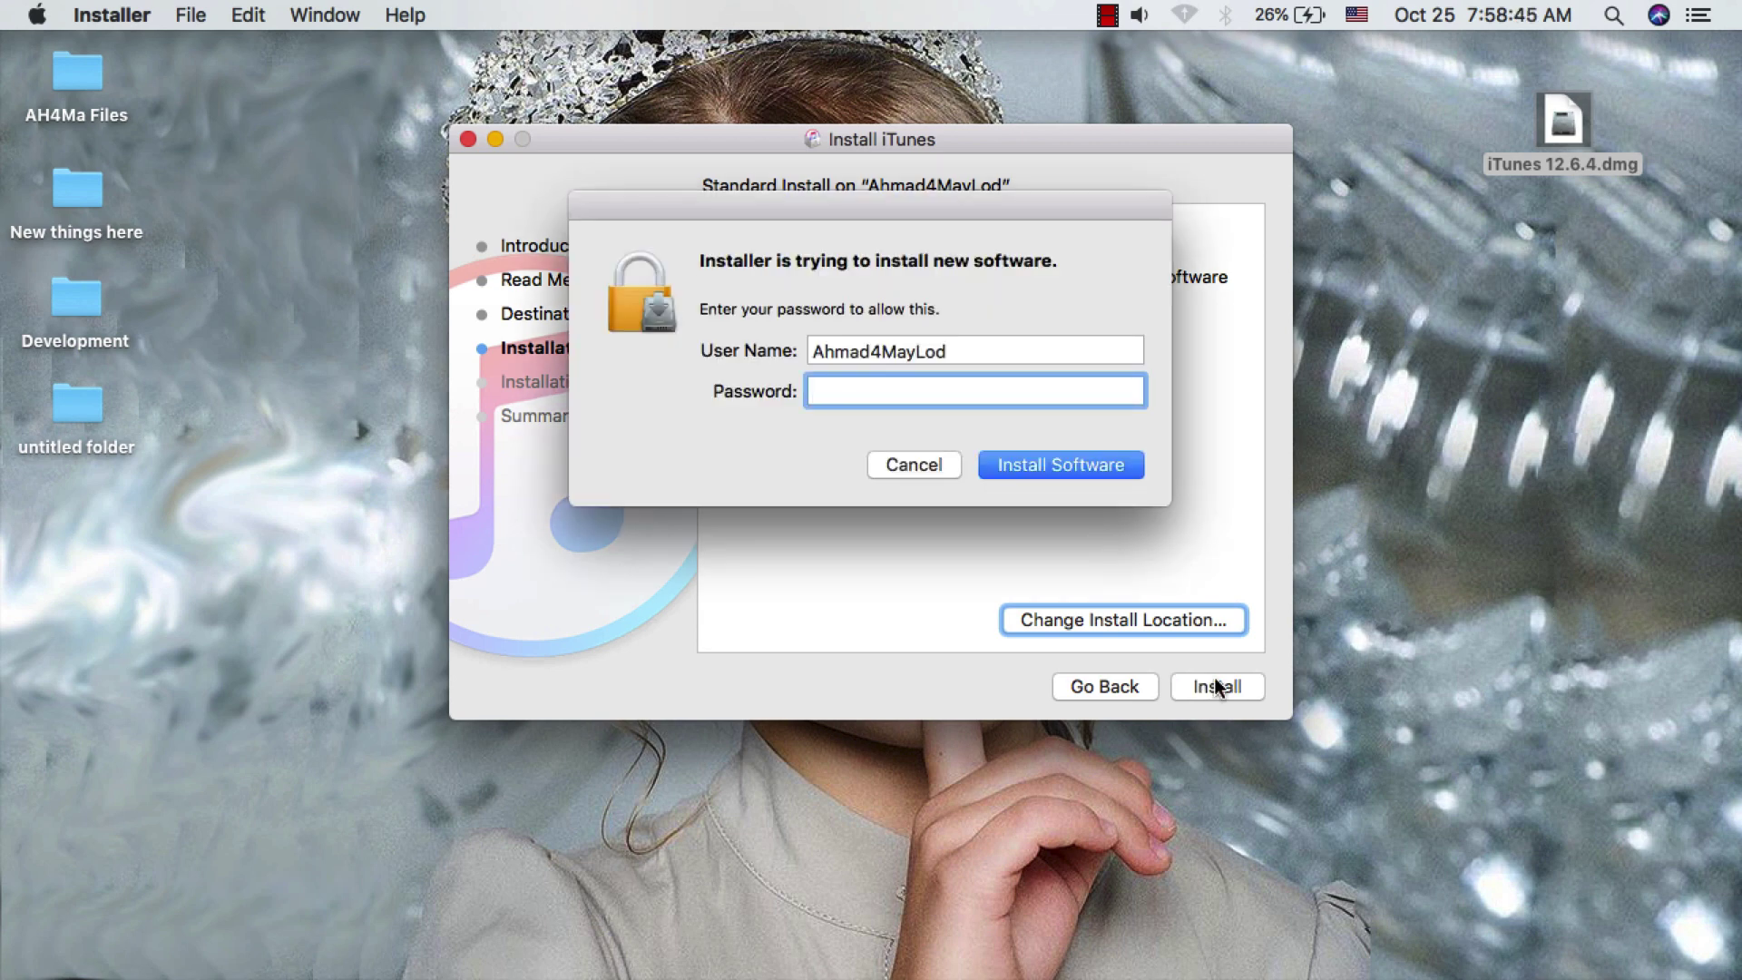
type("******")
left_click(1073, 468)
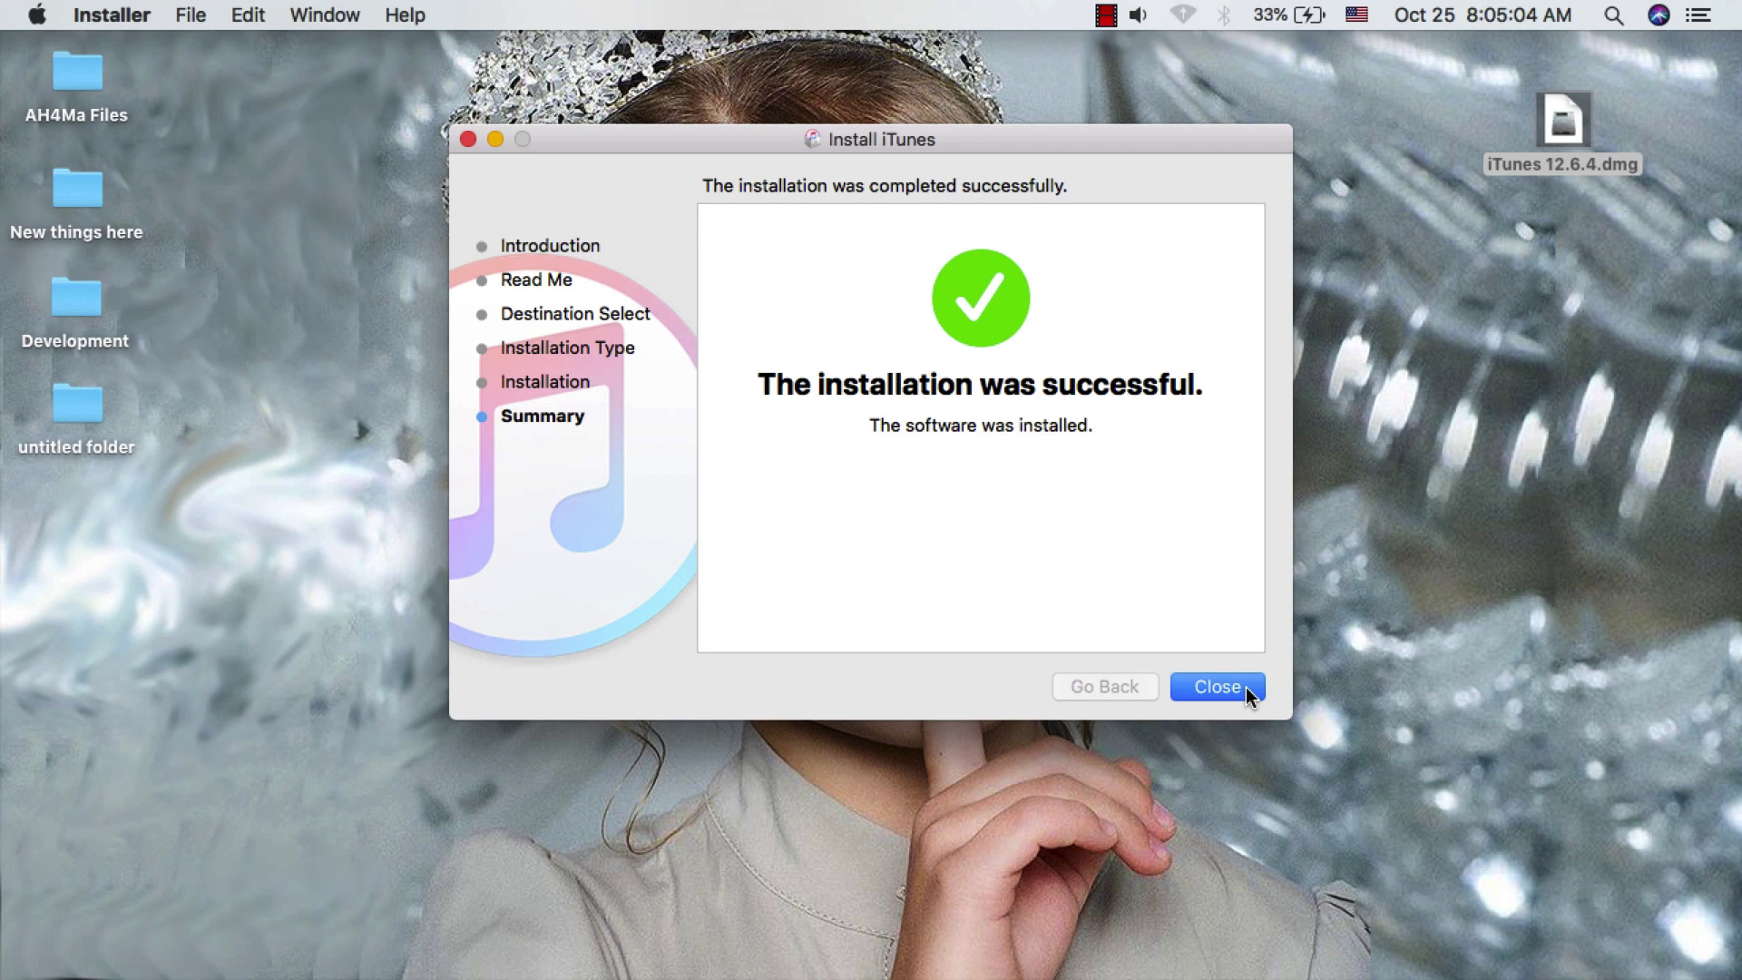
left_click(1247, 691)
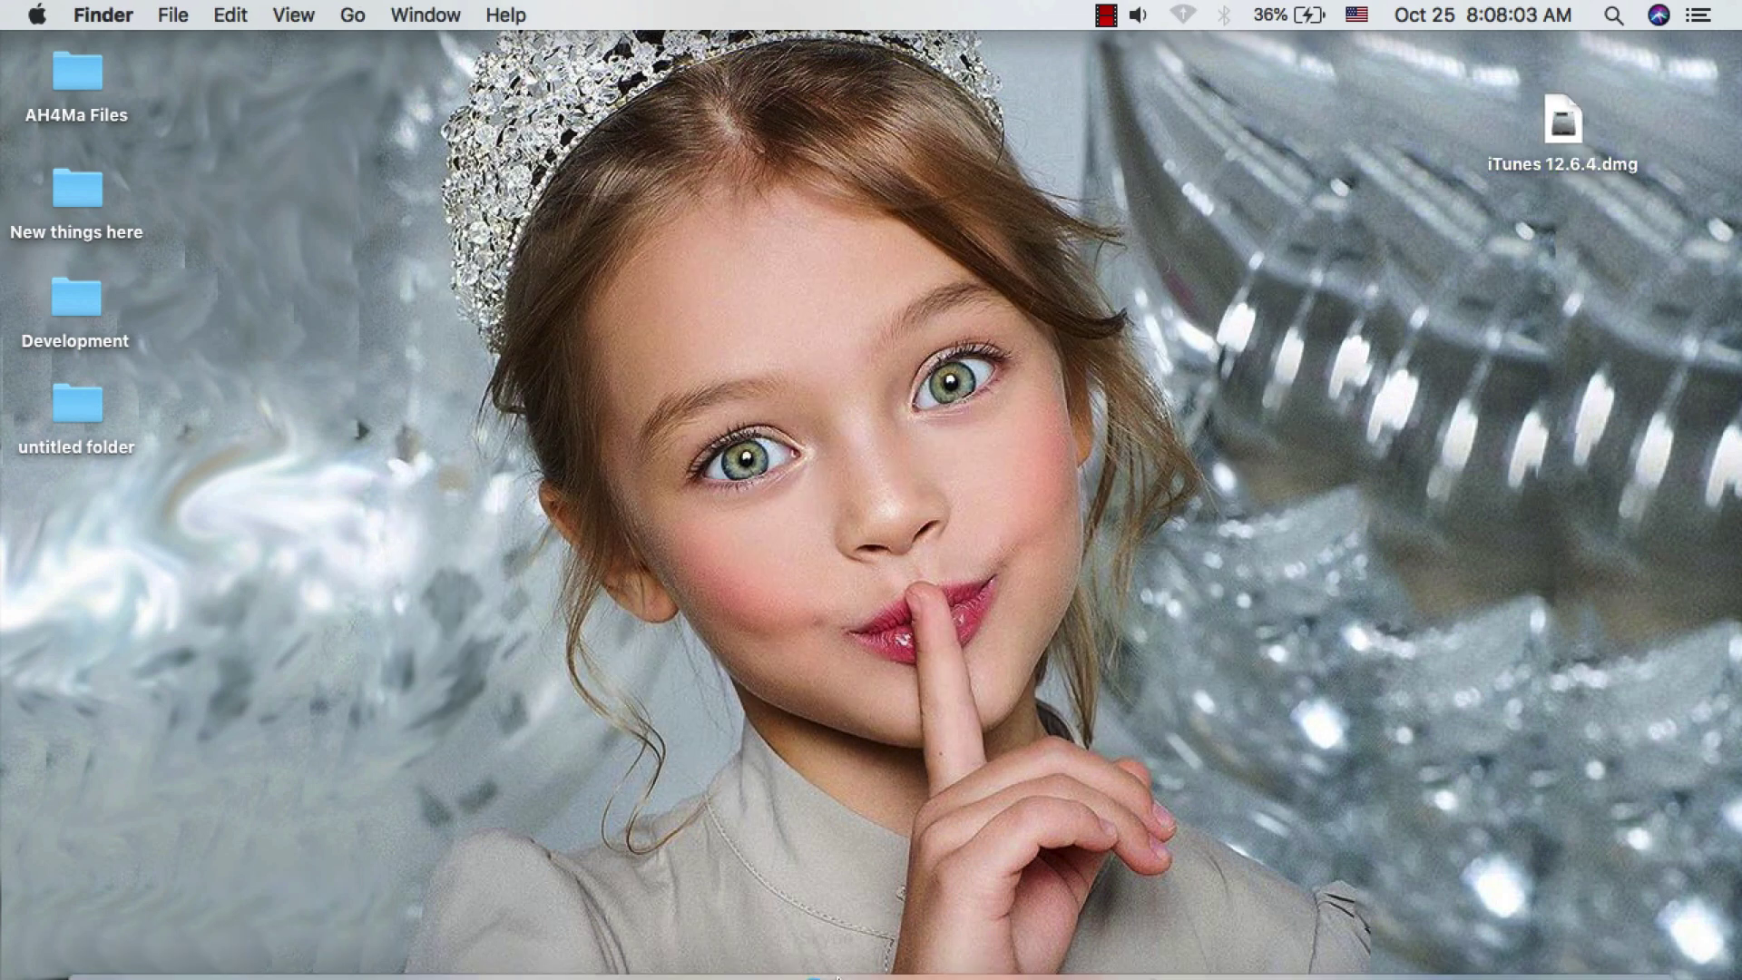
Try to launch iTunes, and quit it from the library file dialog
mouse_move(650, 976)
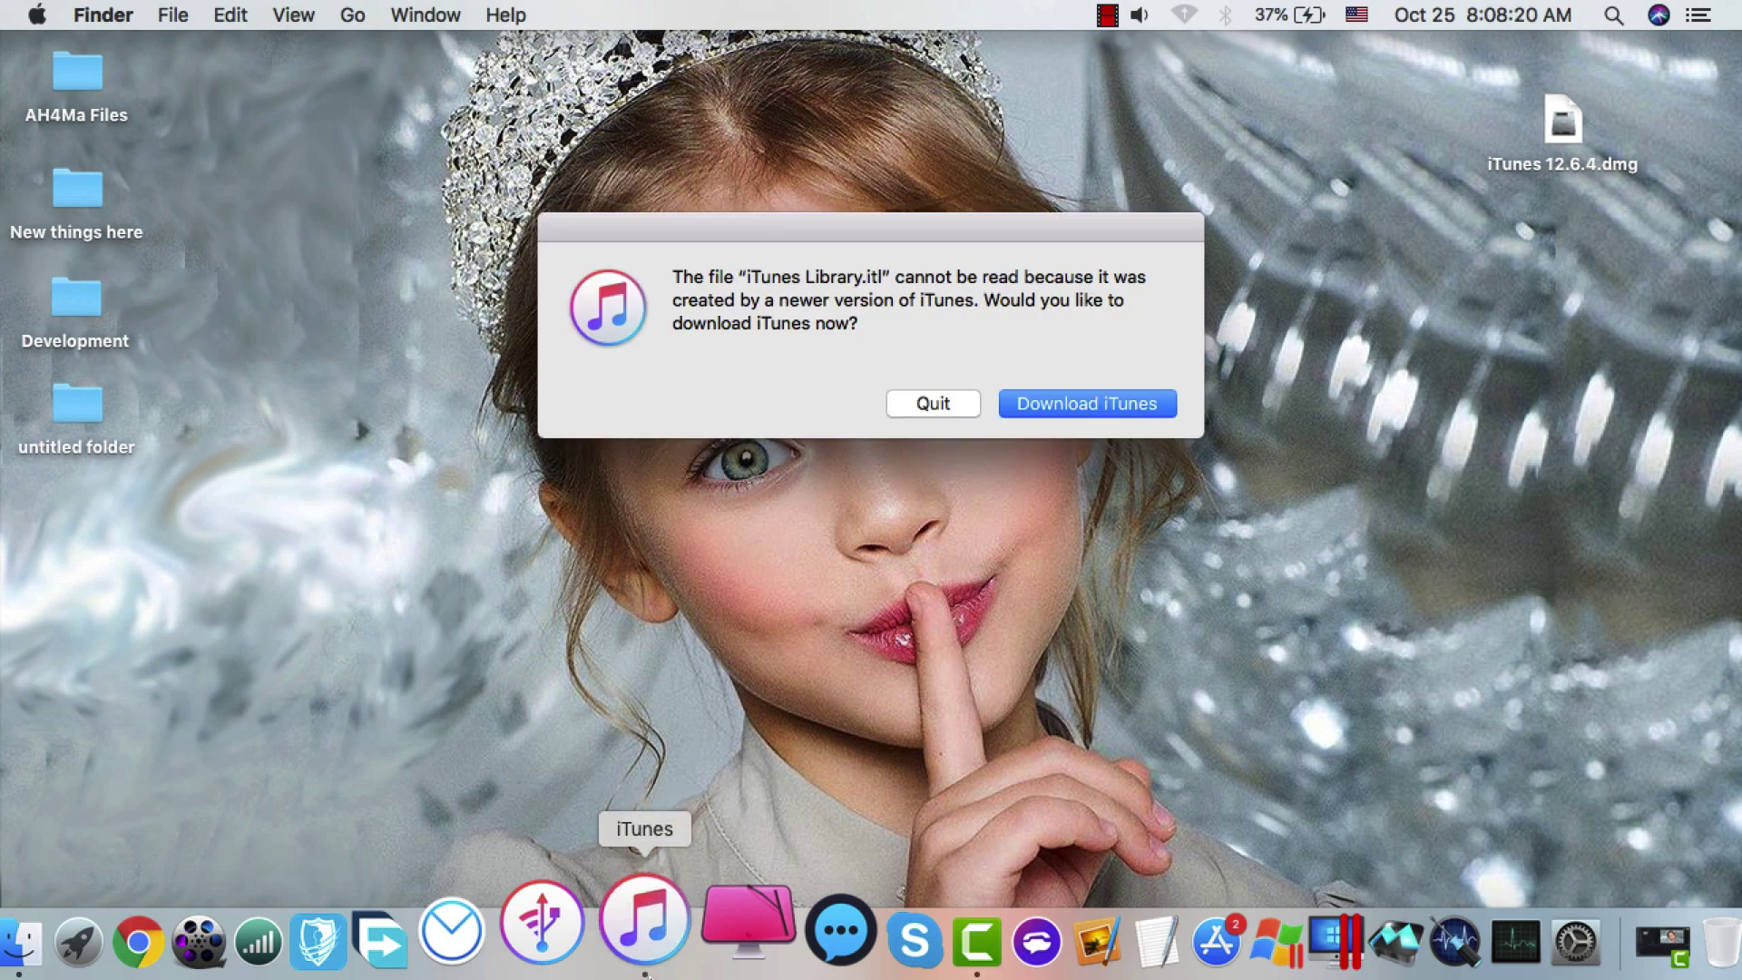
left_click(649, 976)
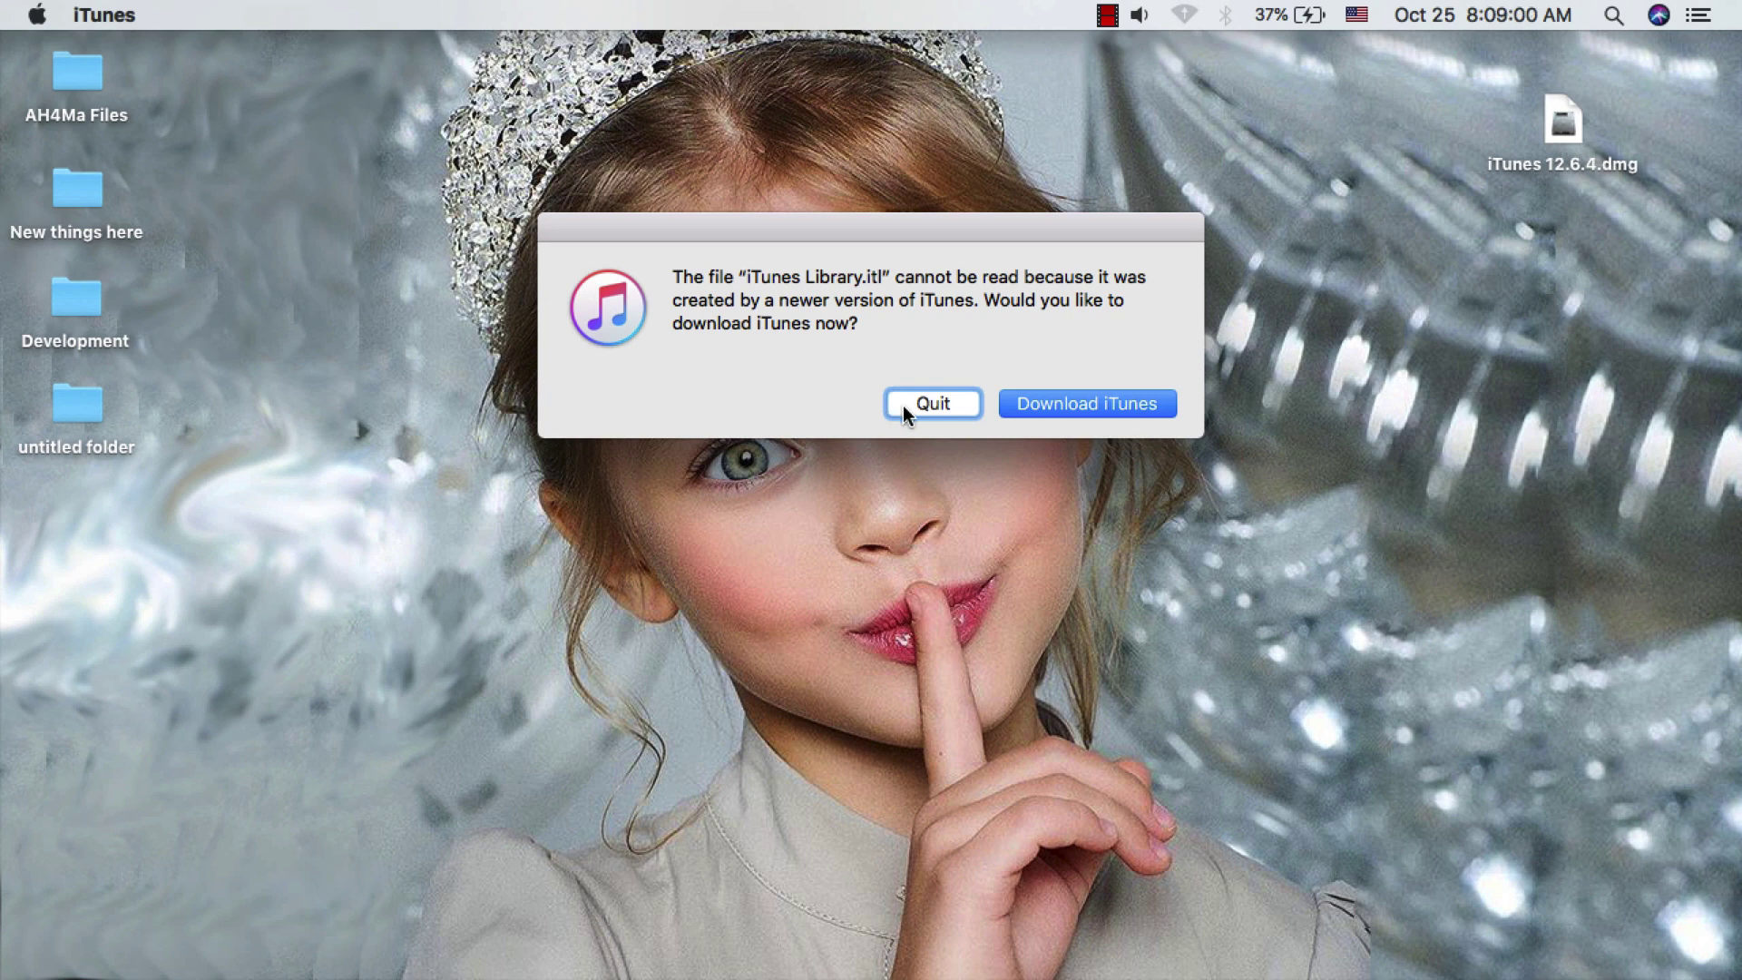
left_click(907, 403)
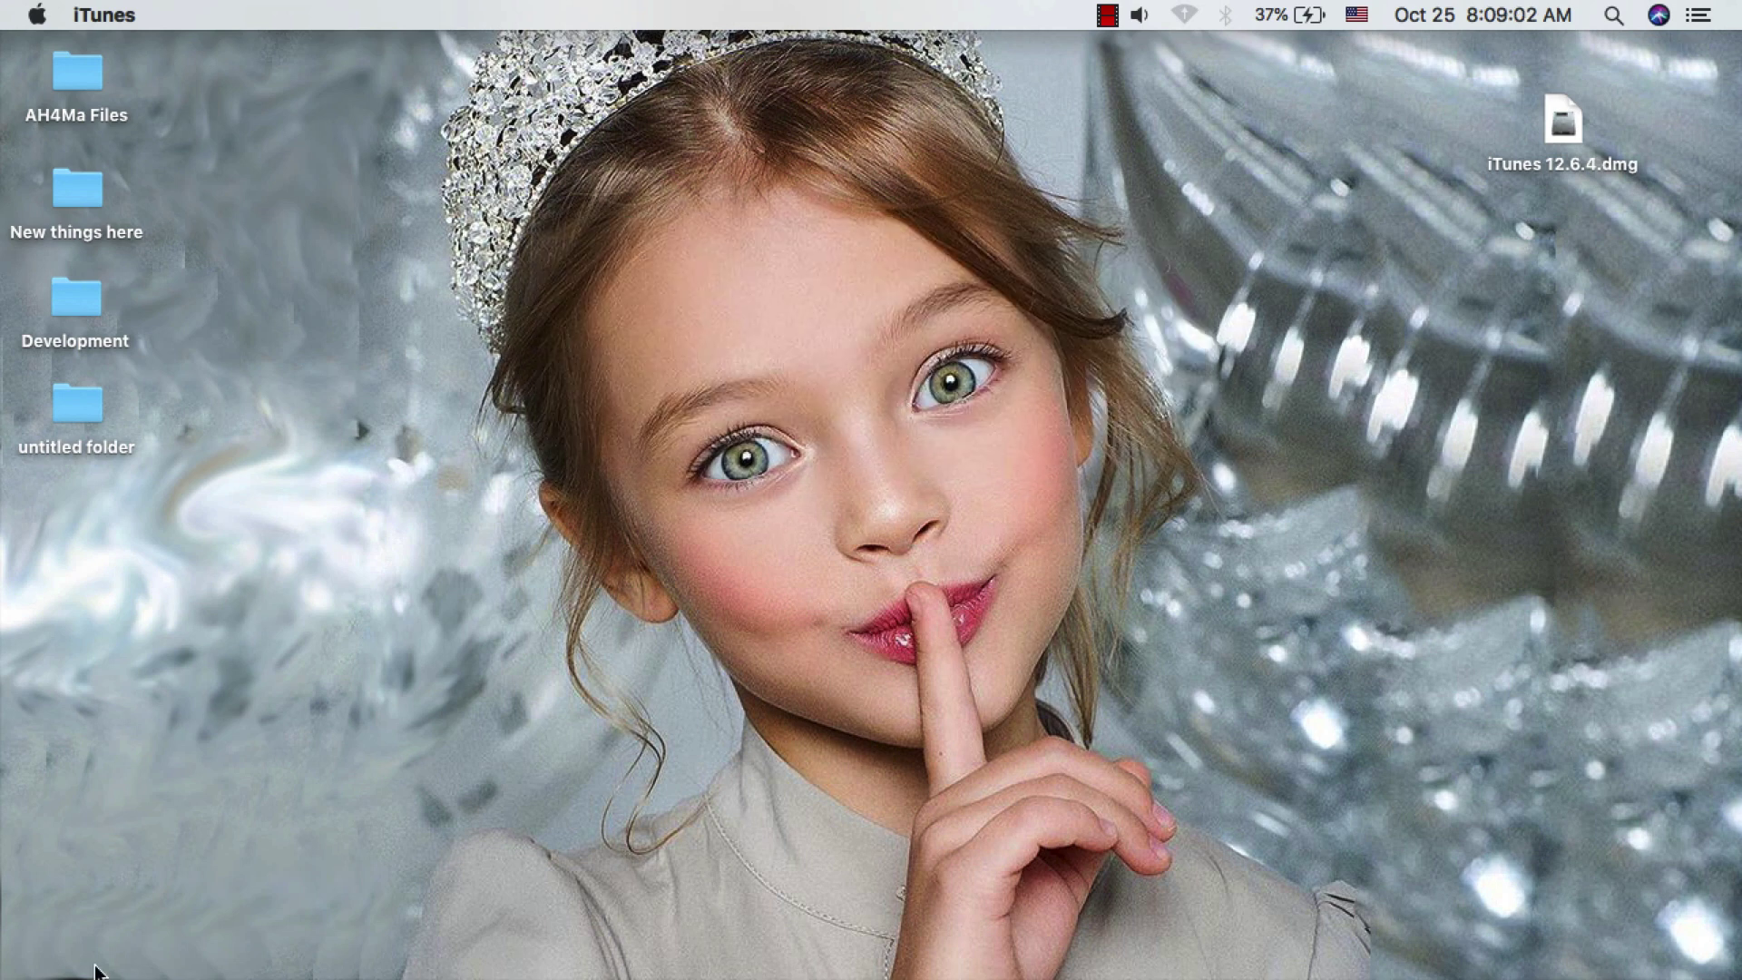
In Finder, browse through the startup disk's Users folder to the iTunes folder inside the home account's Music folder
left_click(98, 969)
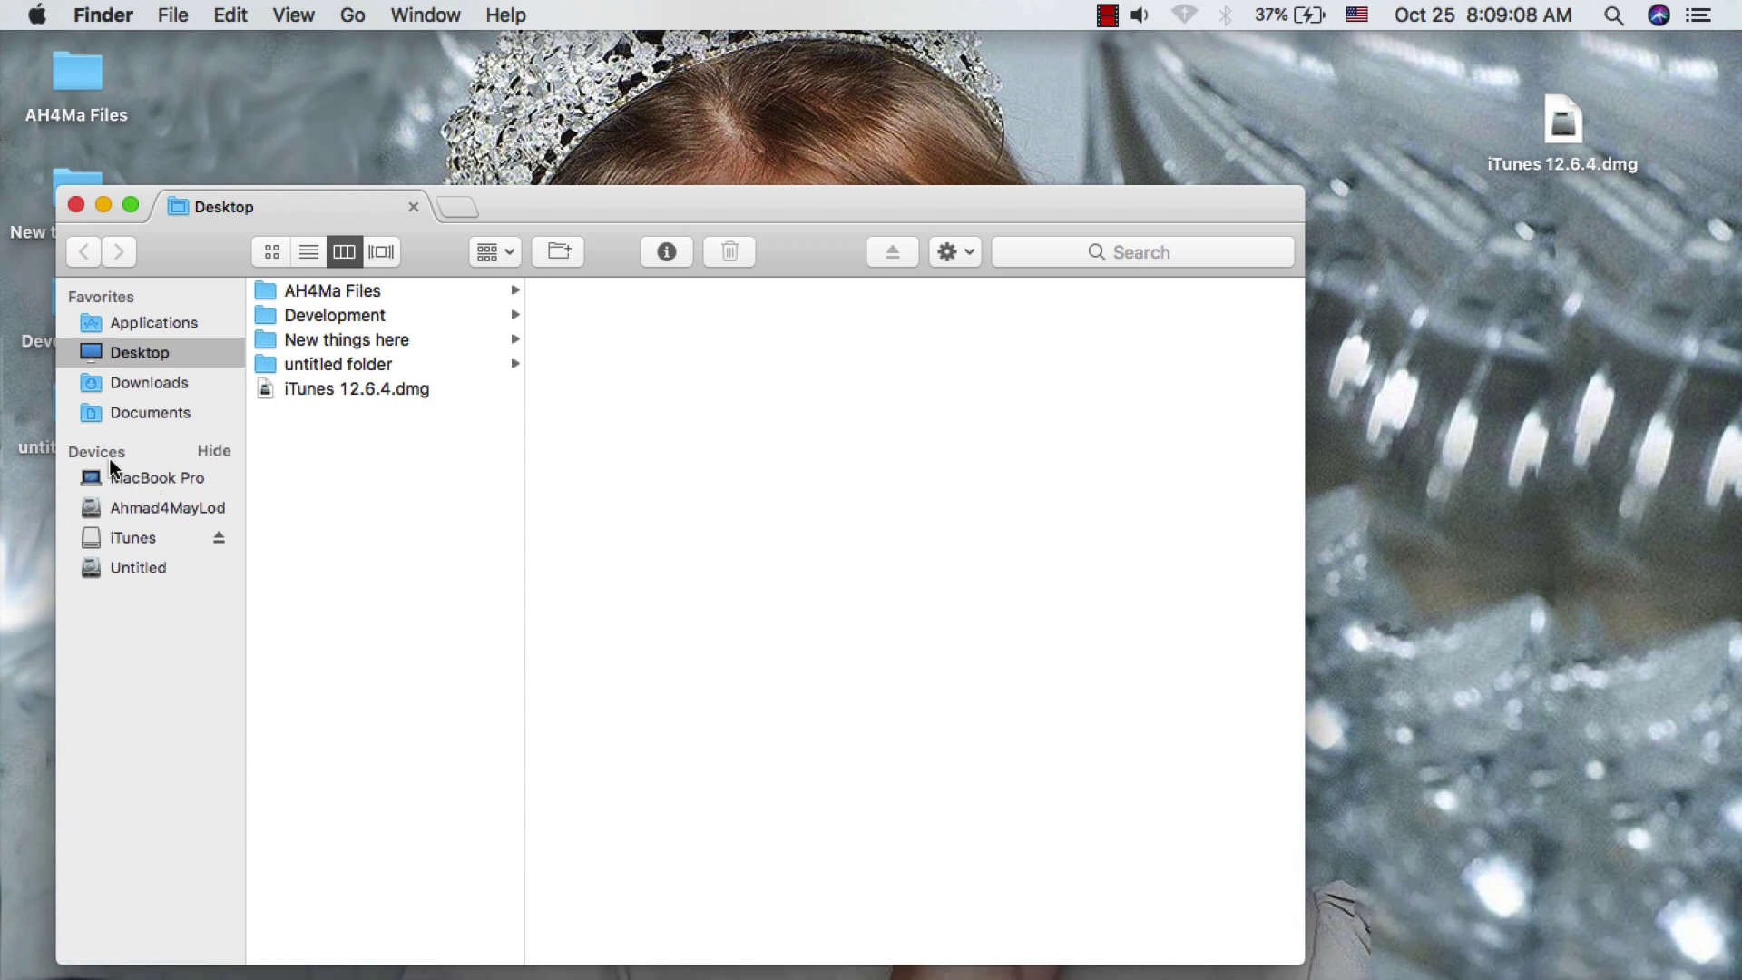
left_click(136, 472)
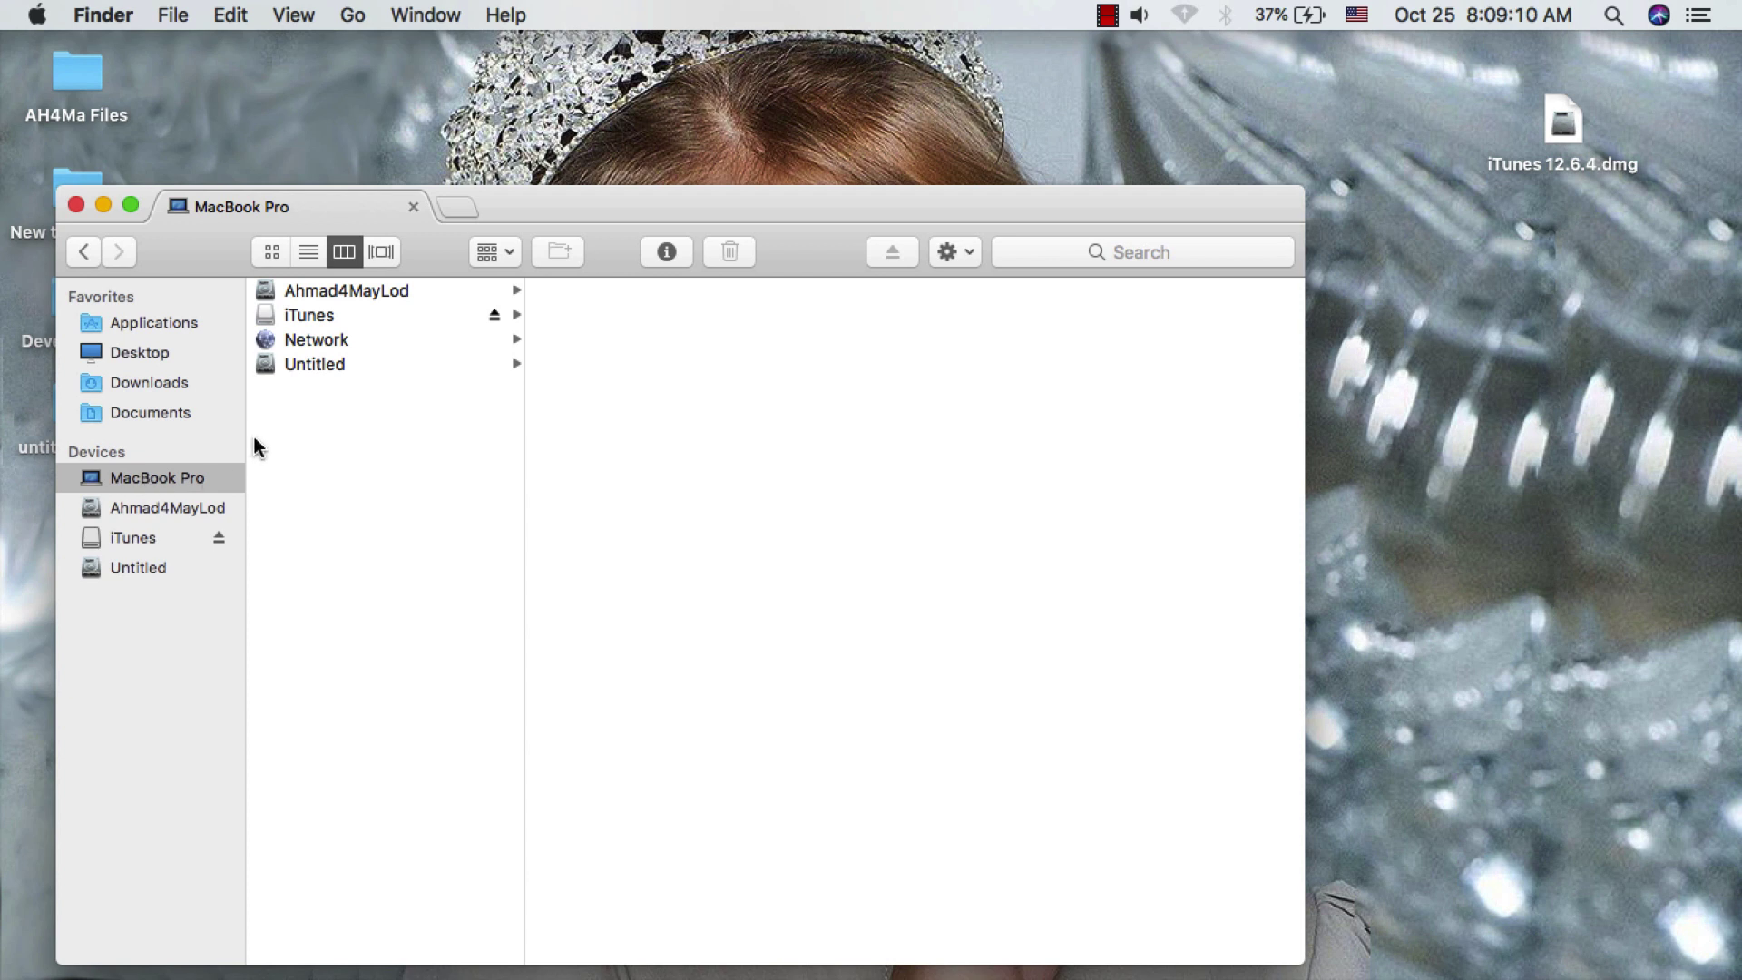
left_click(394, 297)
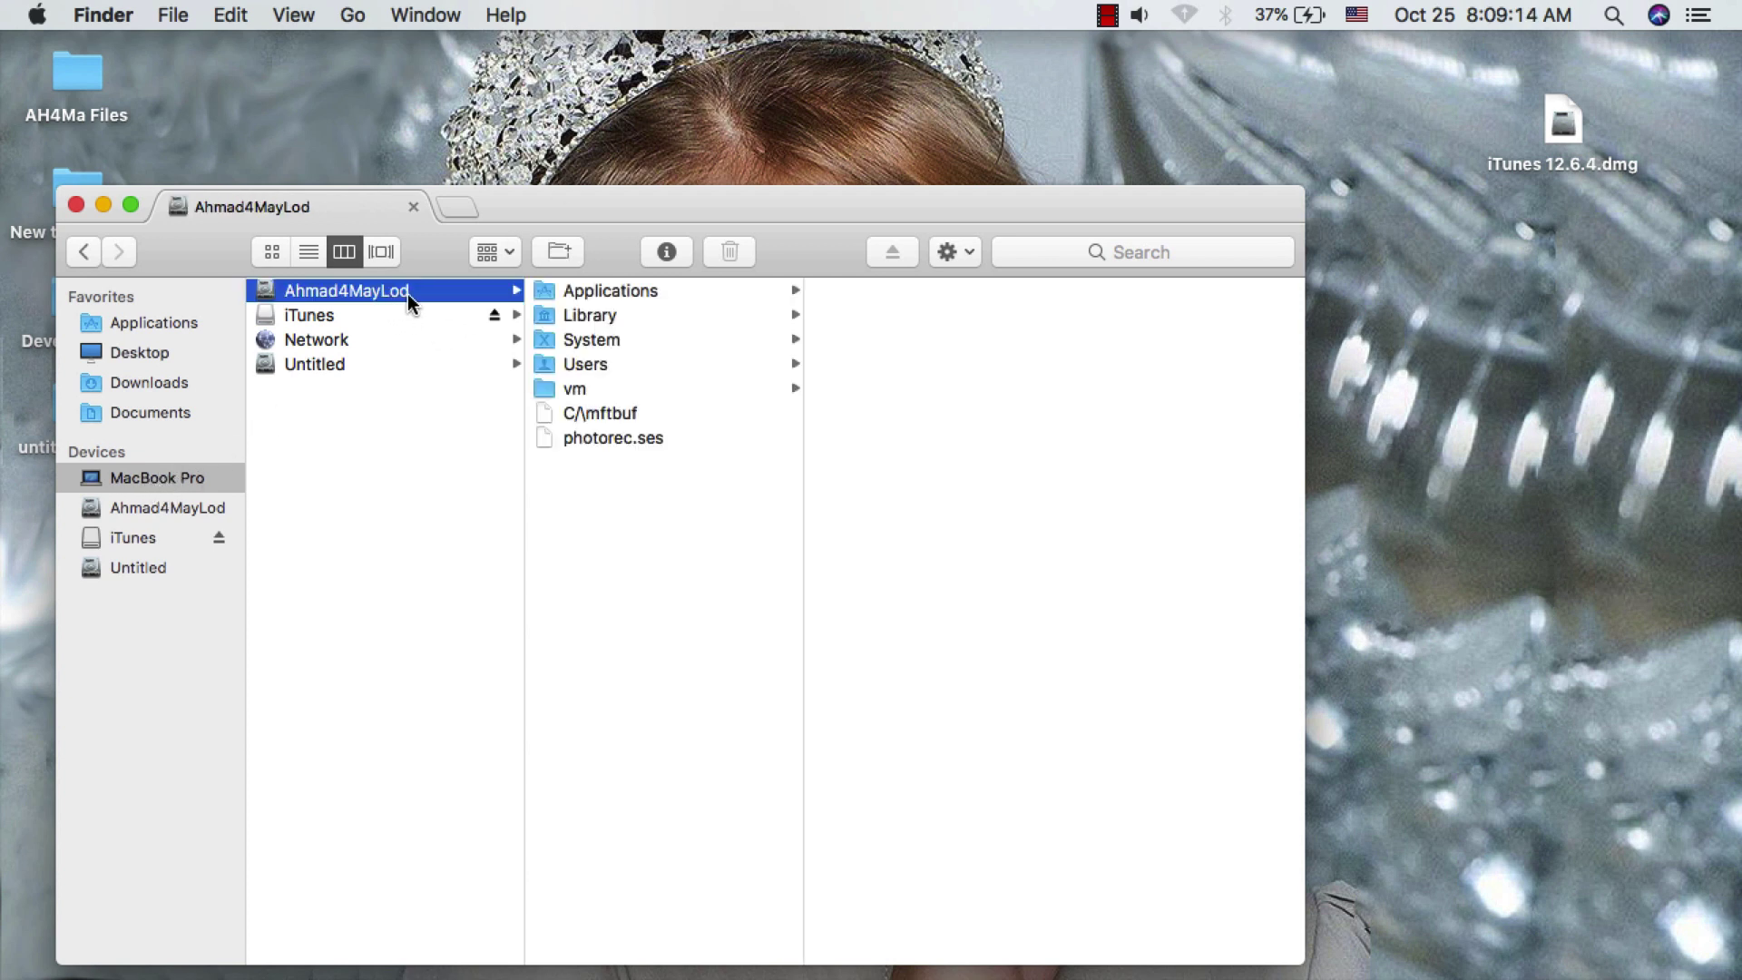
left_click(645, 363)
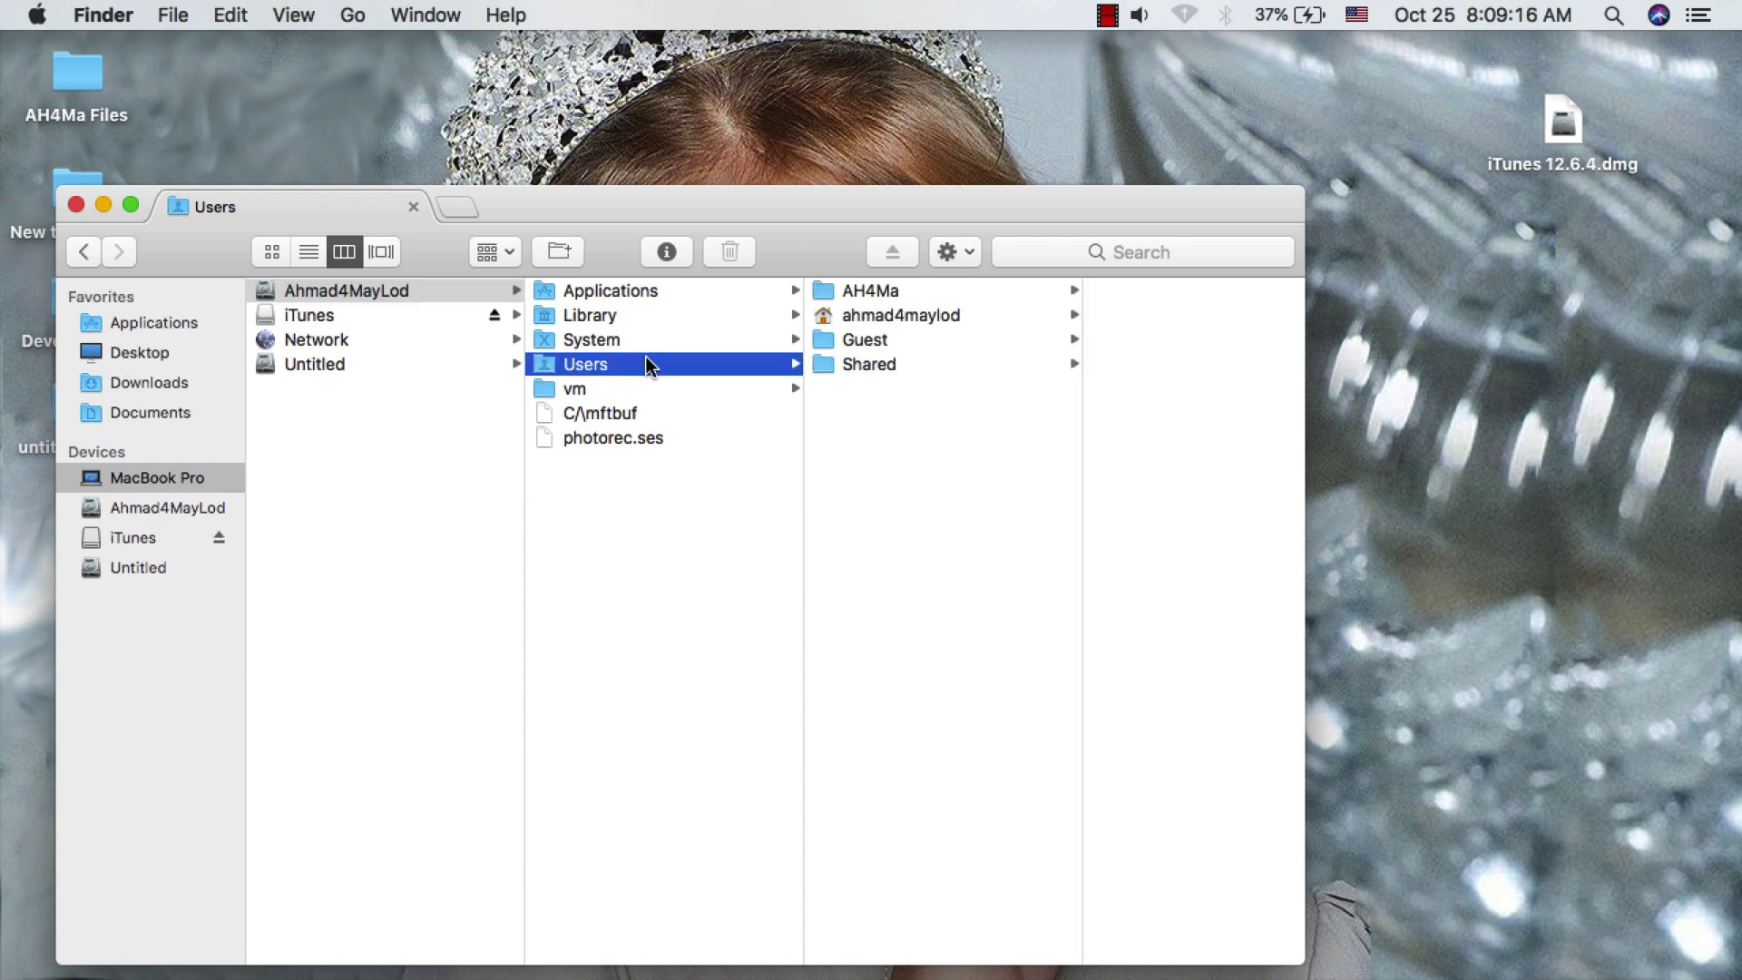
left_click(919, 315)
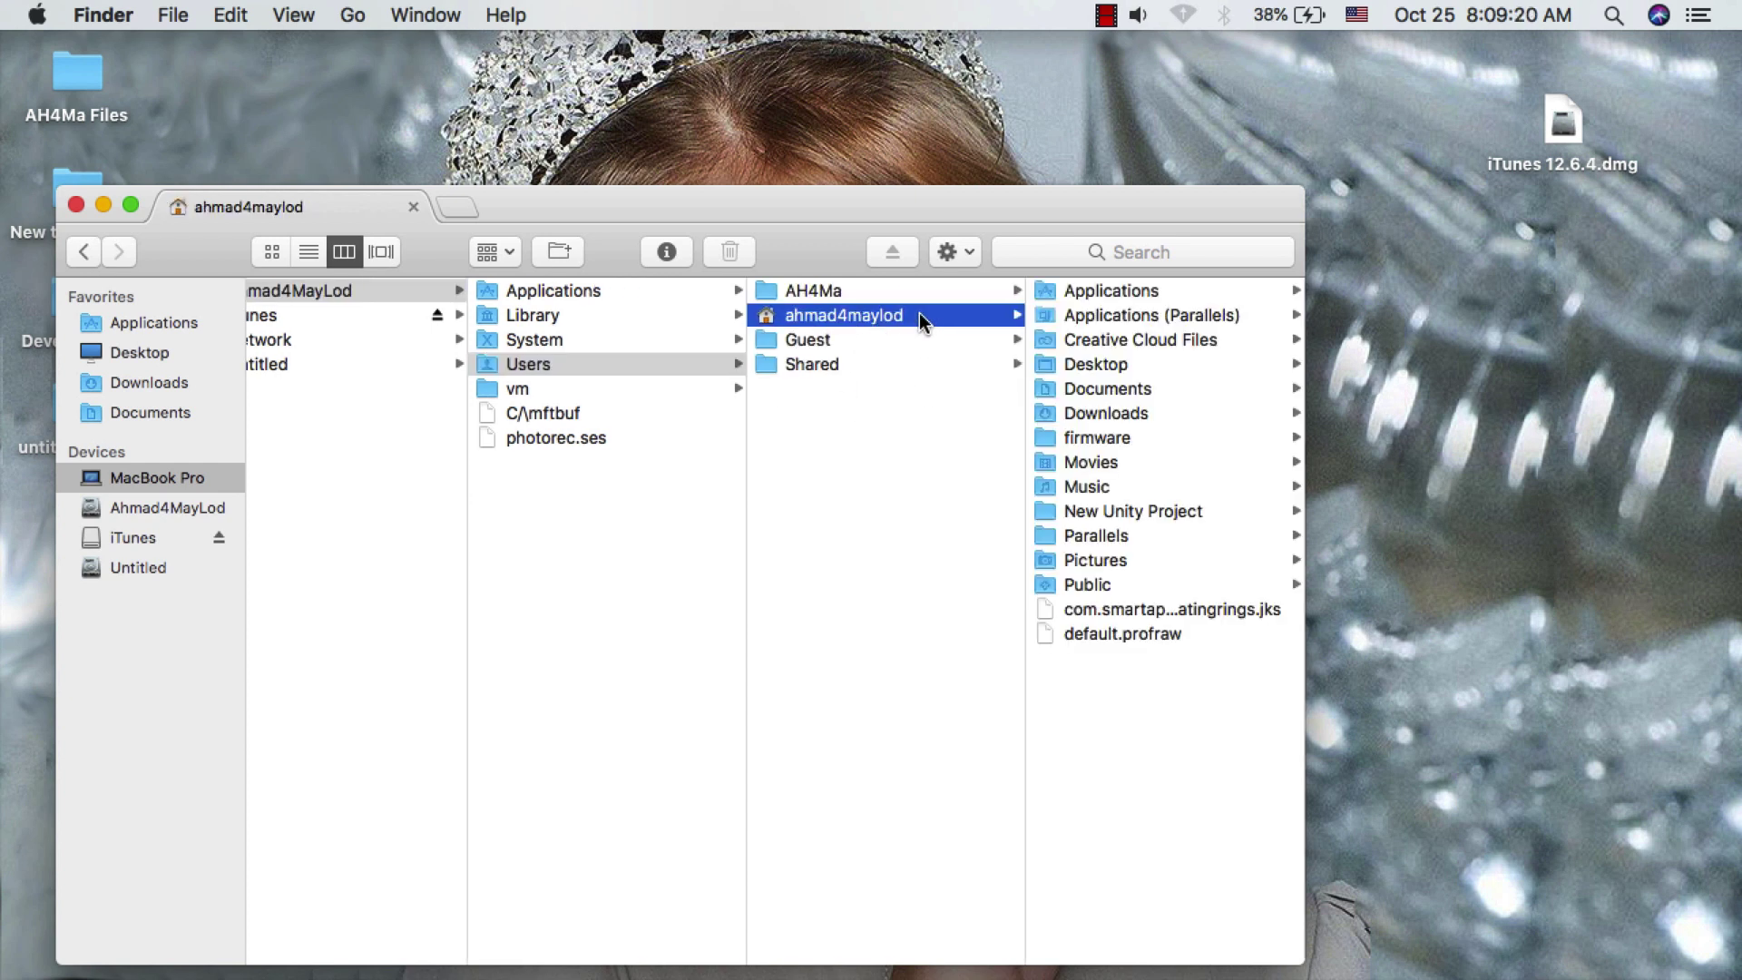
left_click(1103, 487)
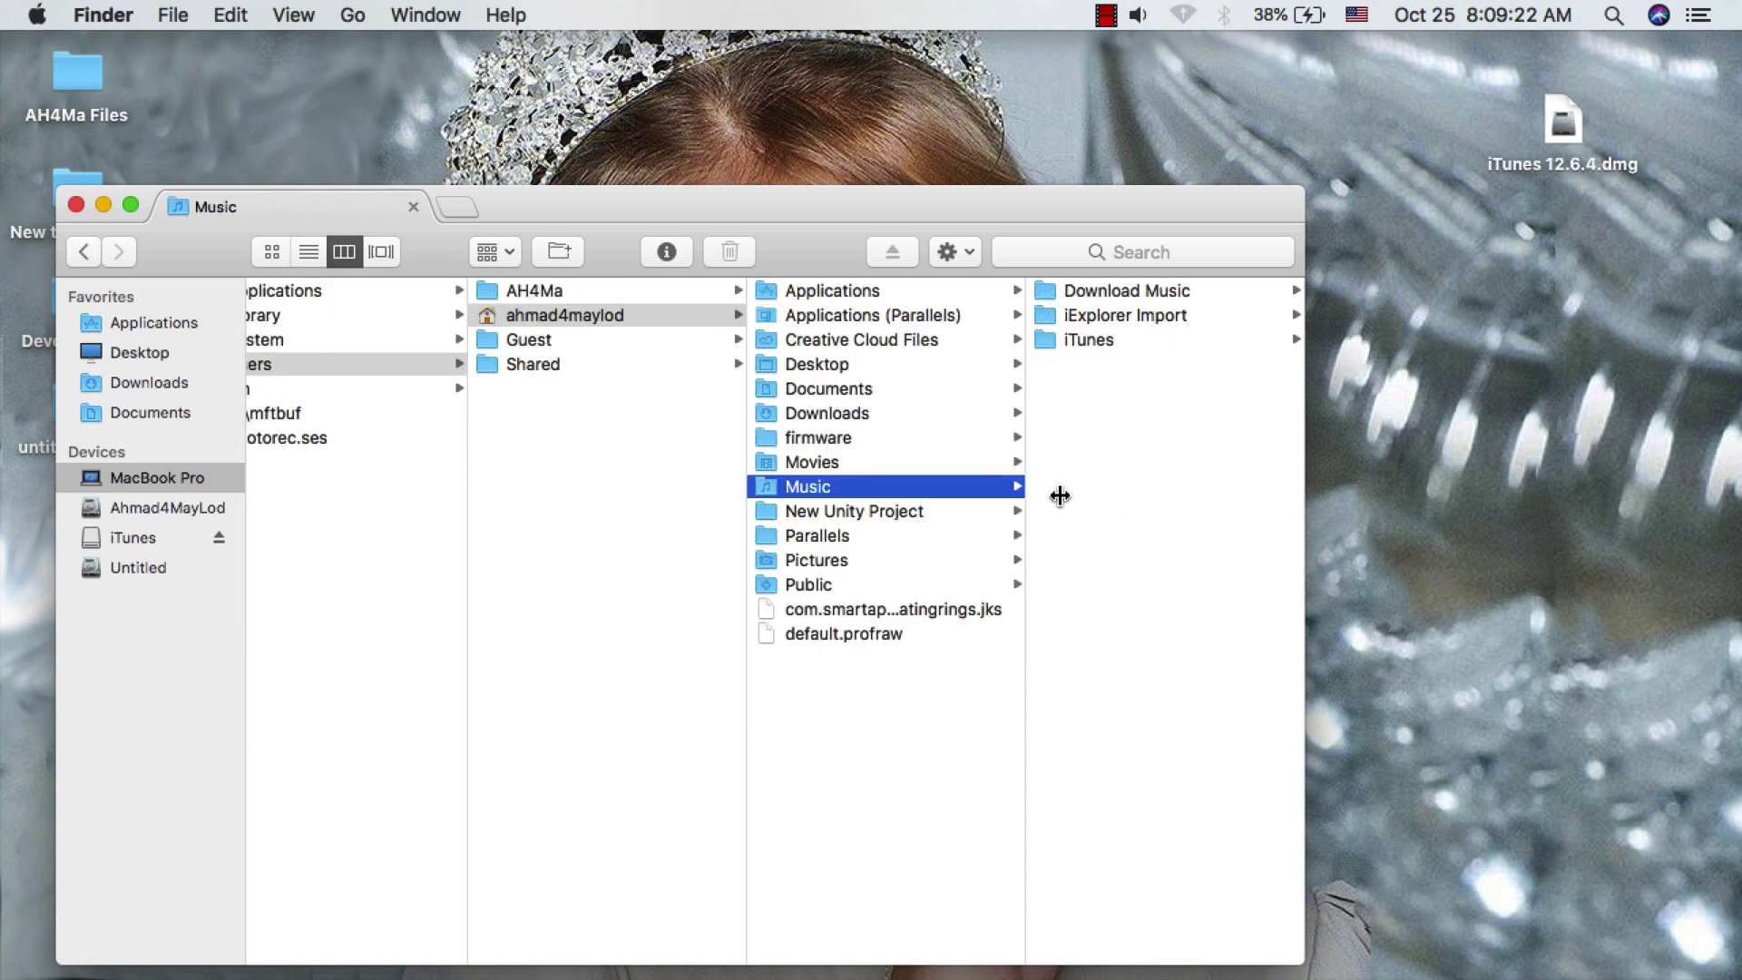
left_click(1113, 339)
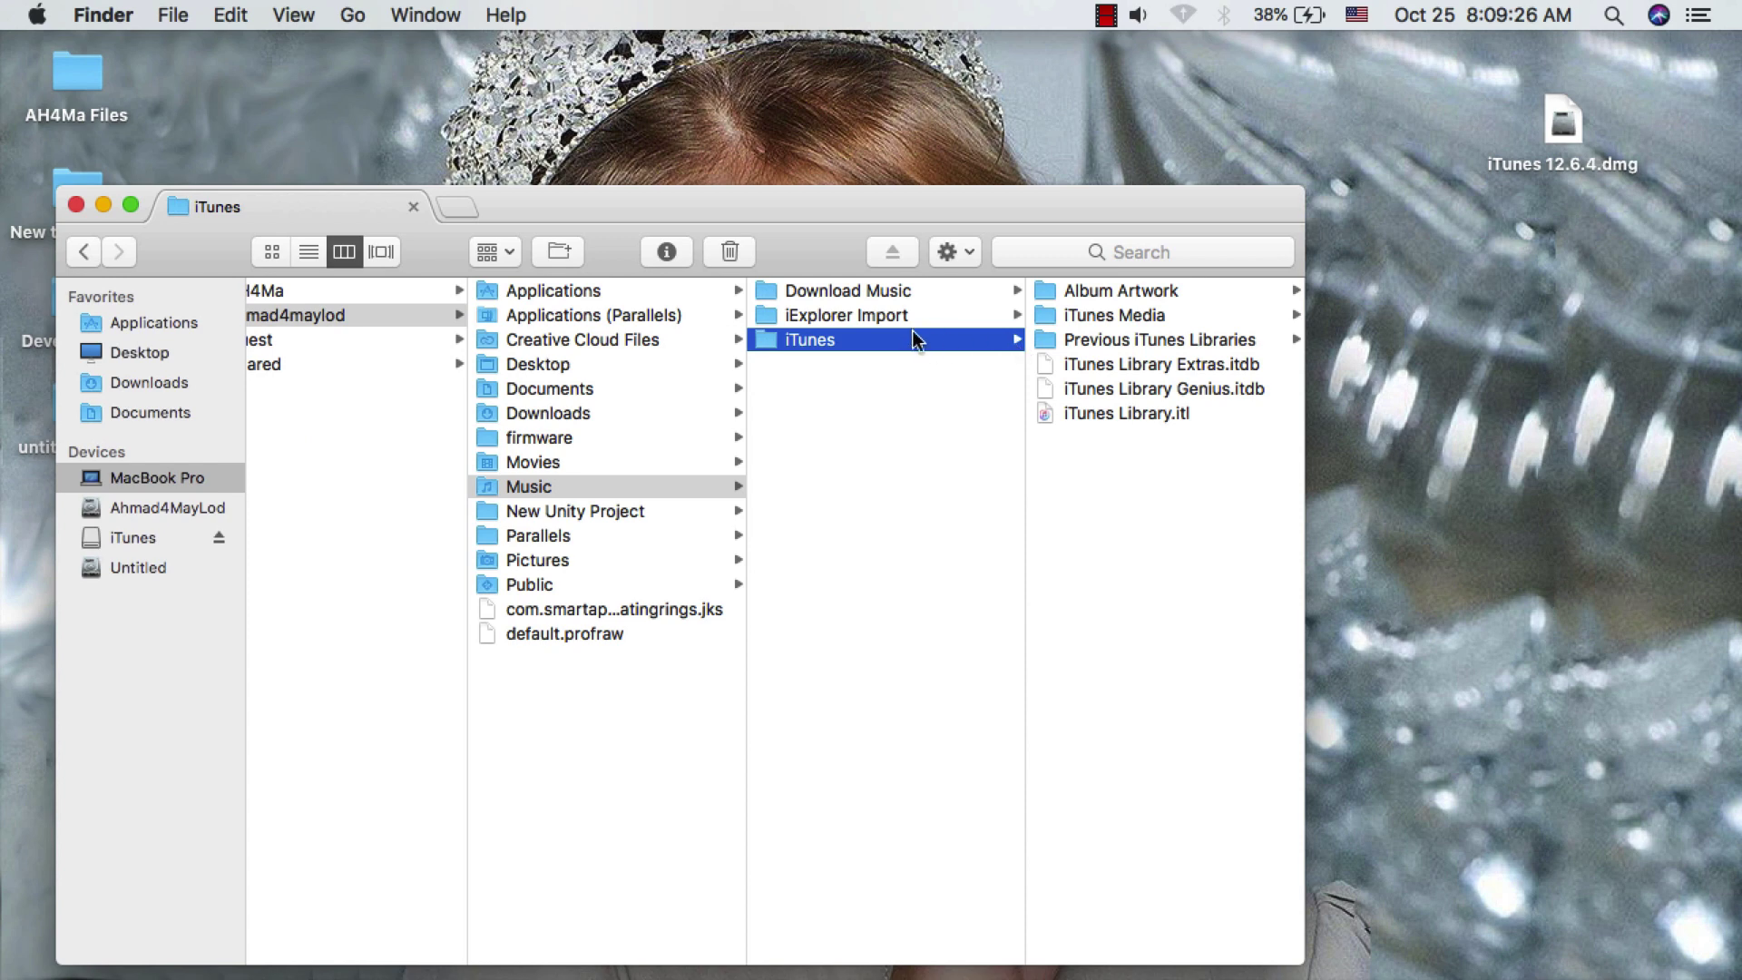
Delete iTunes Library Extras.itdb, iTunes Library Genius.itdb and iTunes Library.itl from the iTunes folder, and close the Finder window
scroll(1097, 413, "right", 3)
left_click(894, 452)
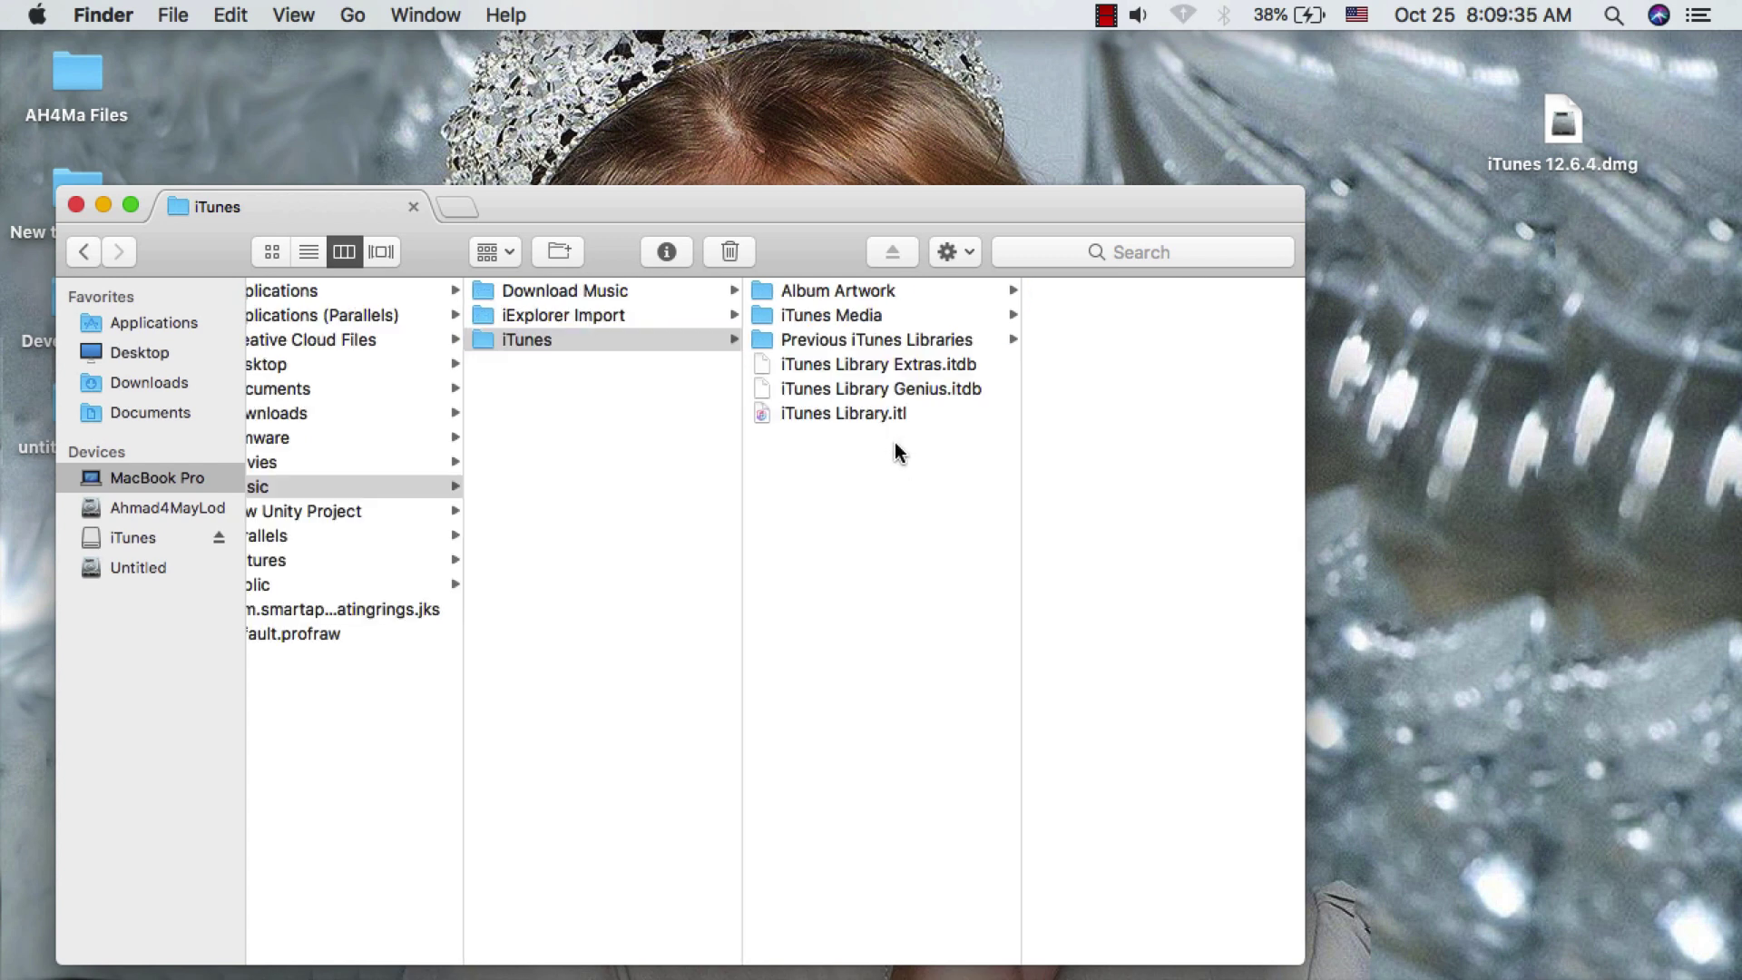
left_click_drag(895, 442, 894, 372)
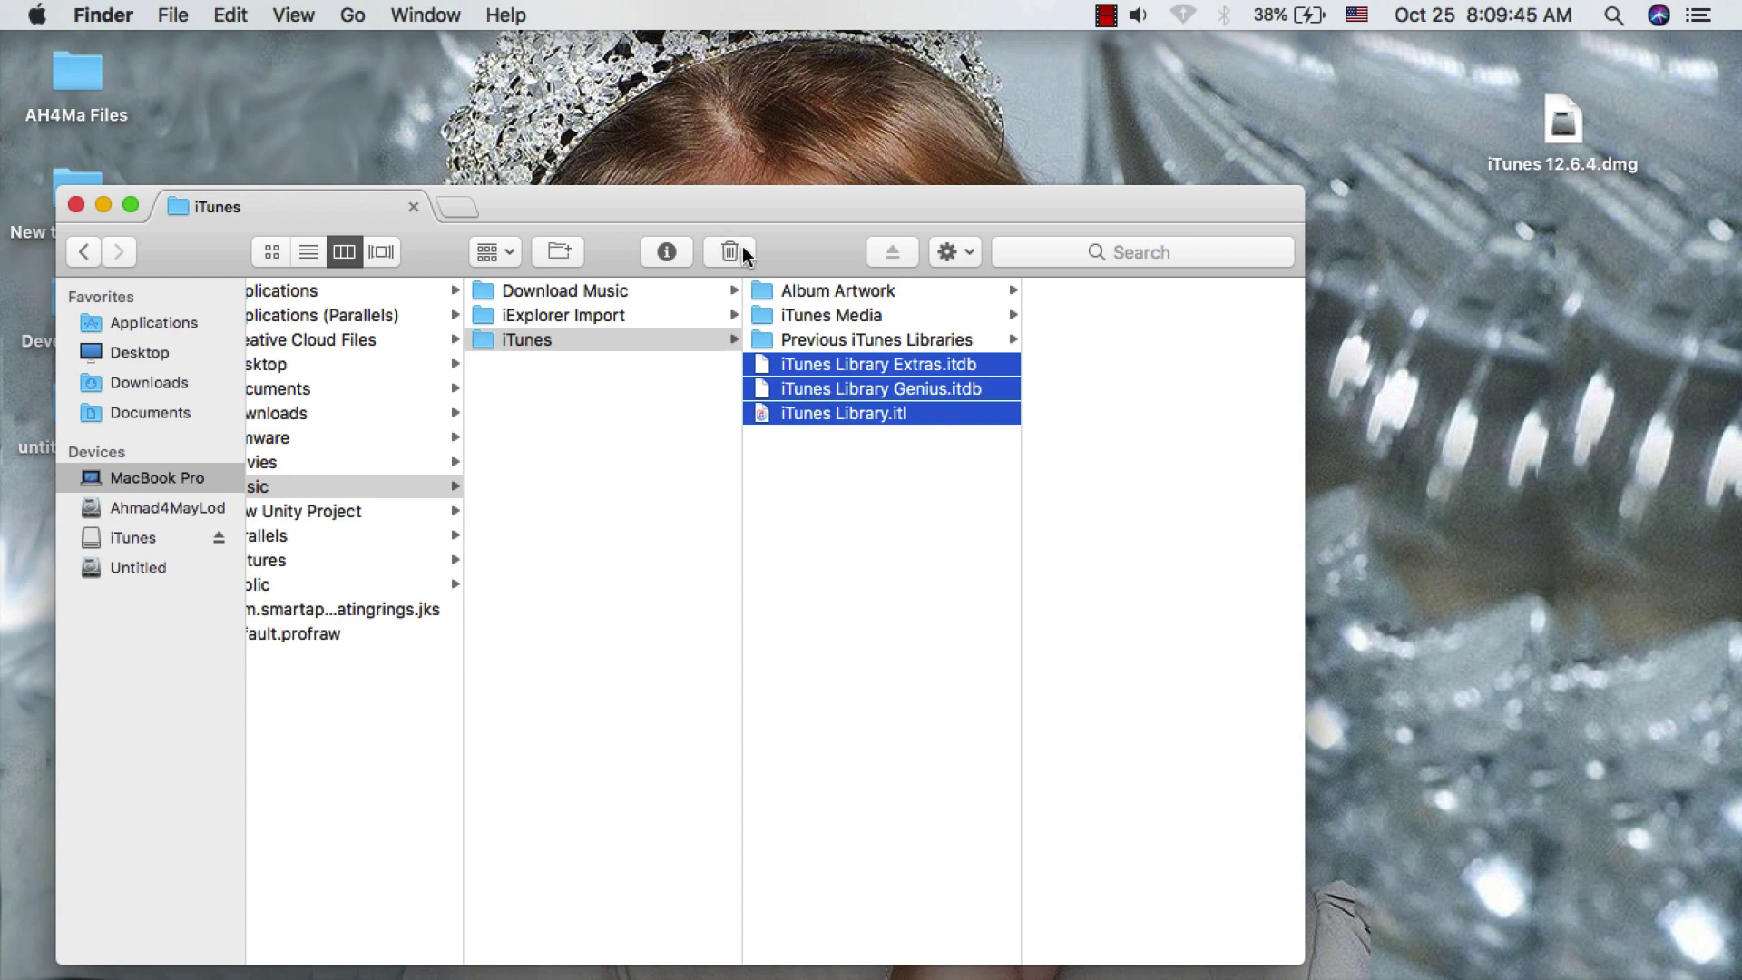
left_click(739, 250)
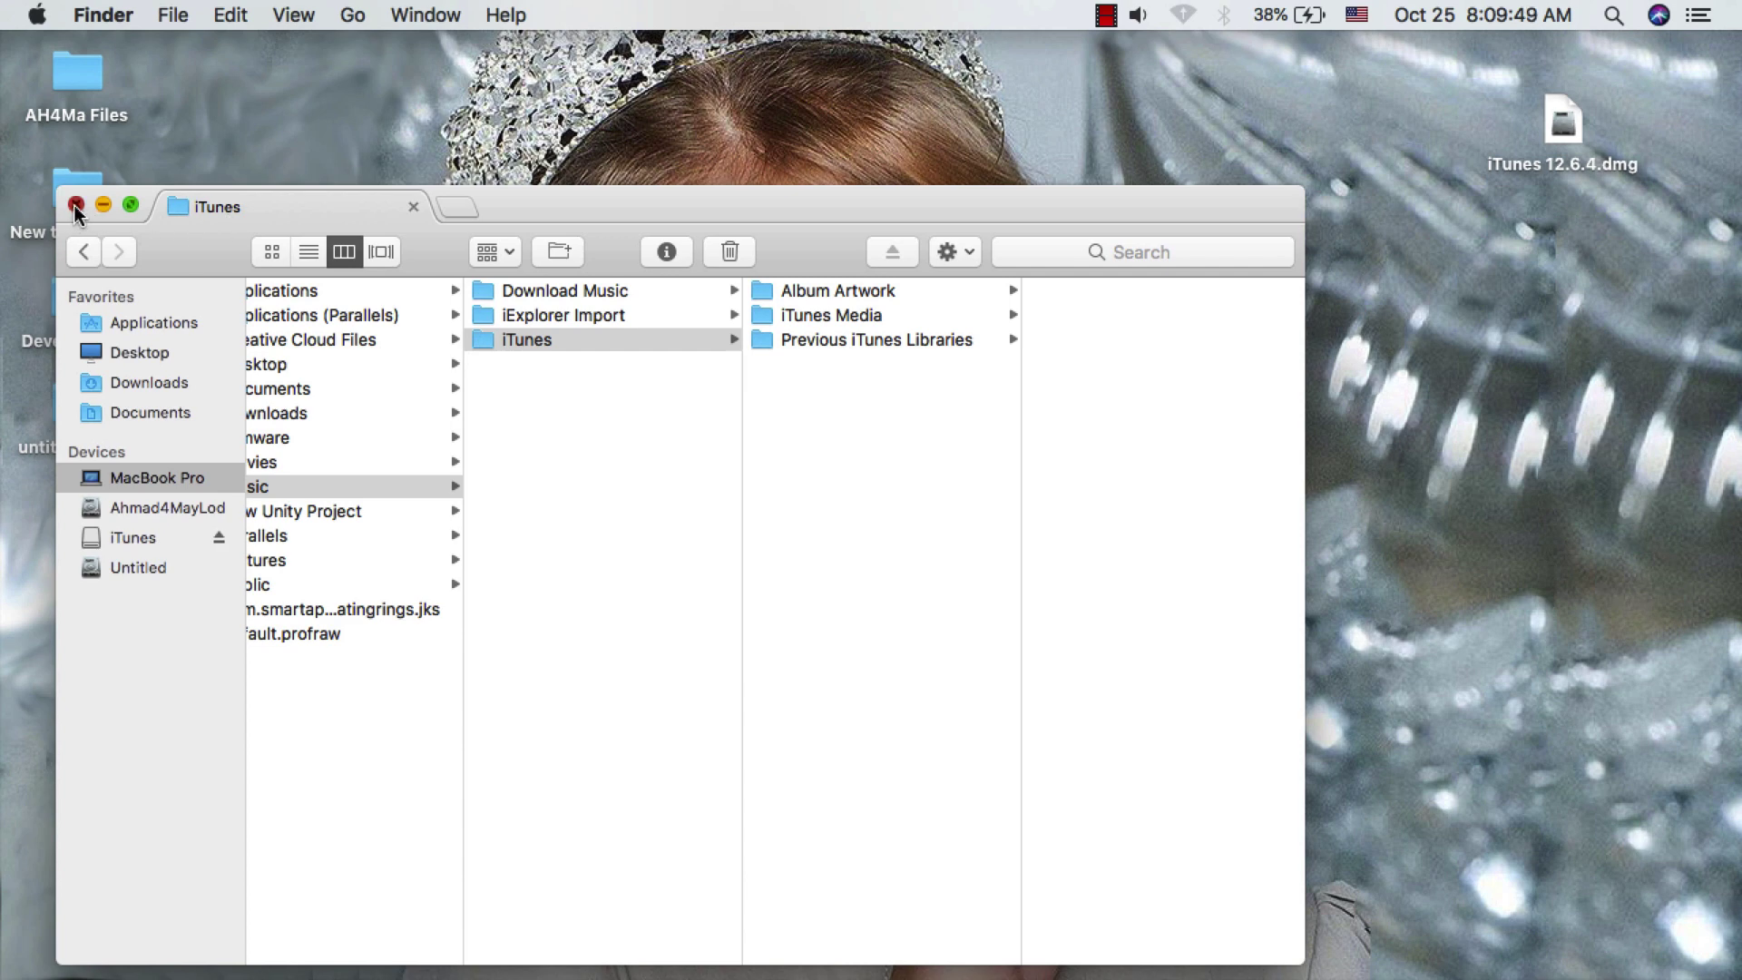
left_click(75, 205)
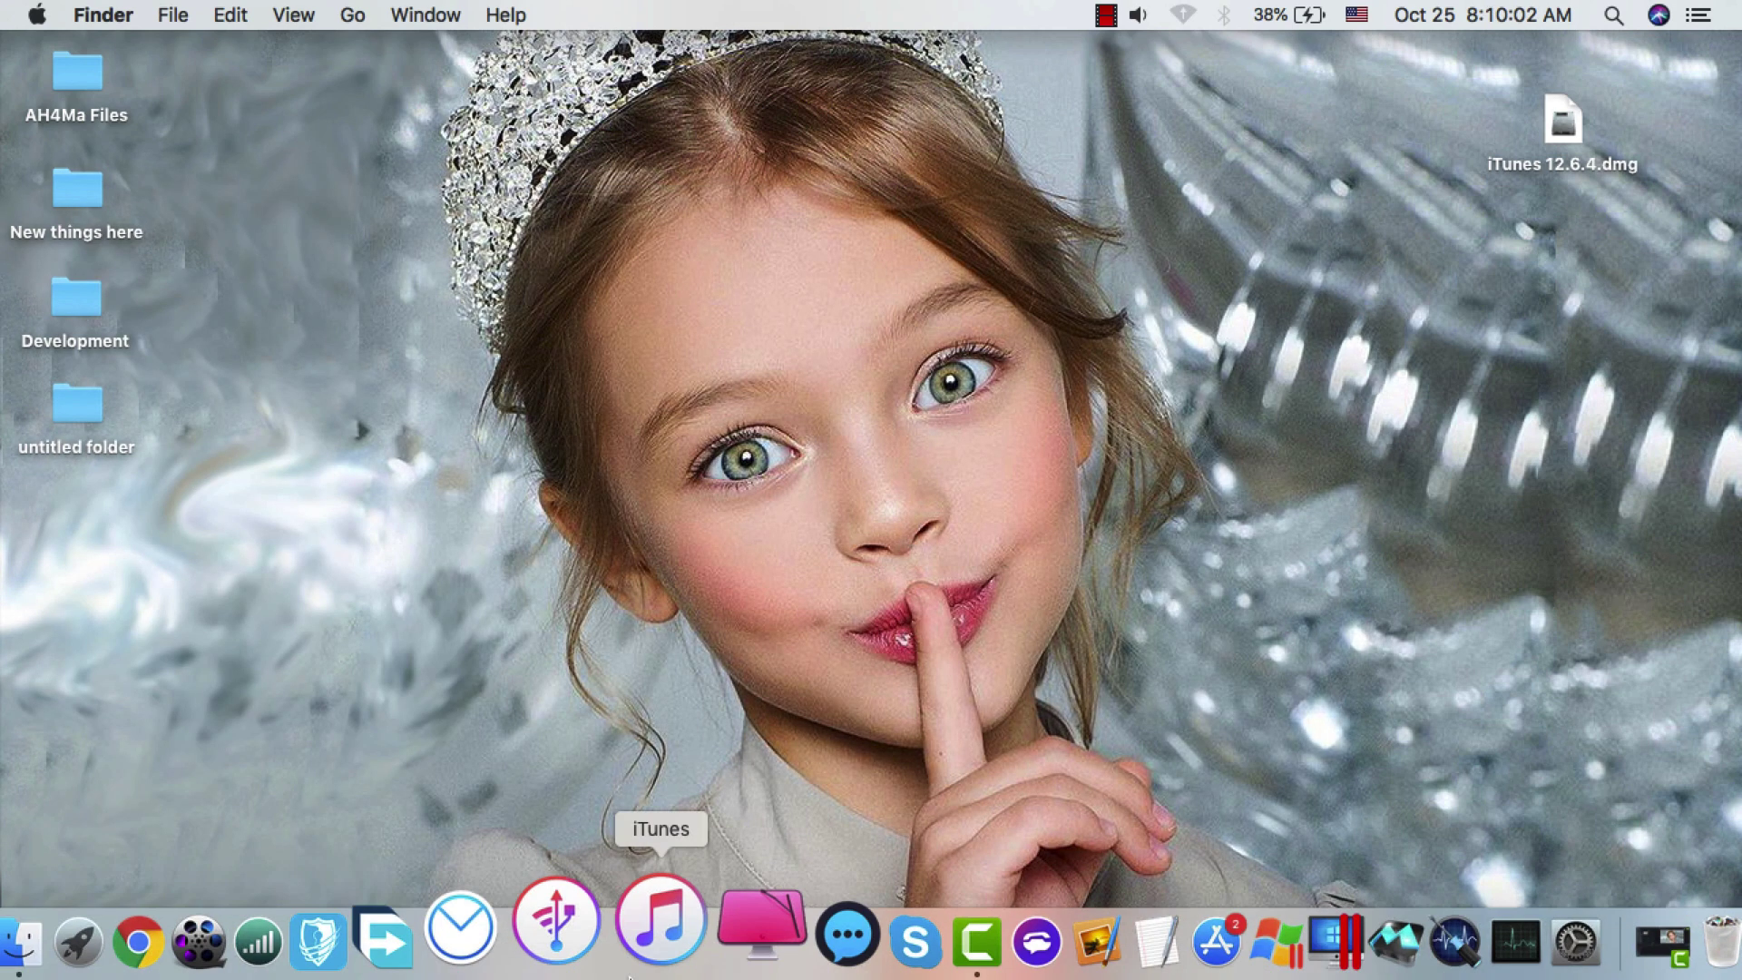
Launch iTunes and add Apps to the media types shown in the library selector
left_click(630, 976)
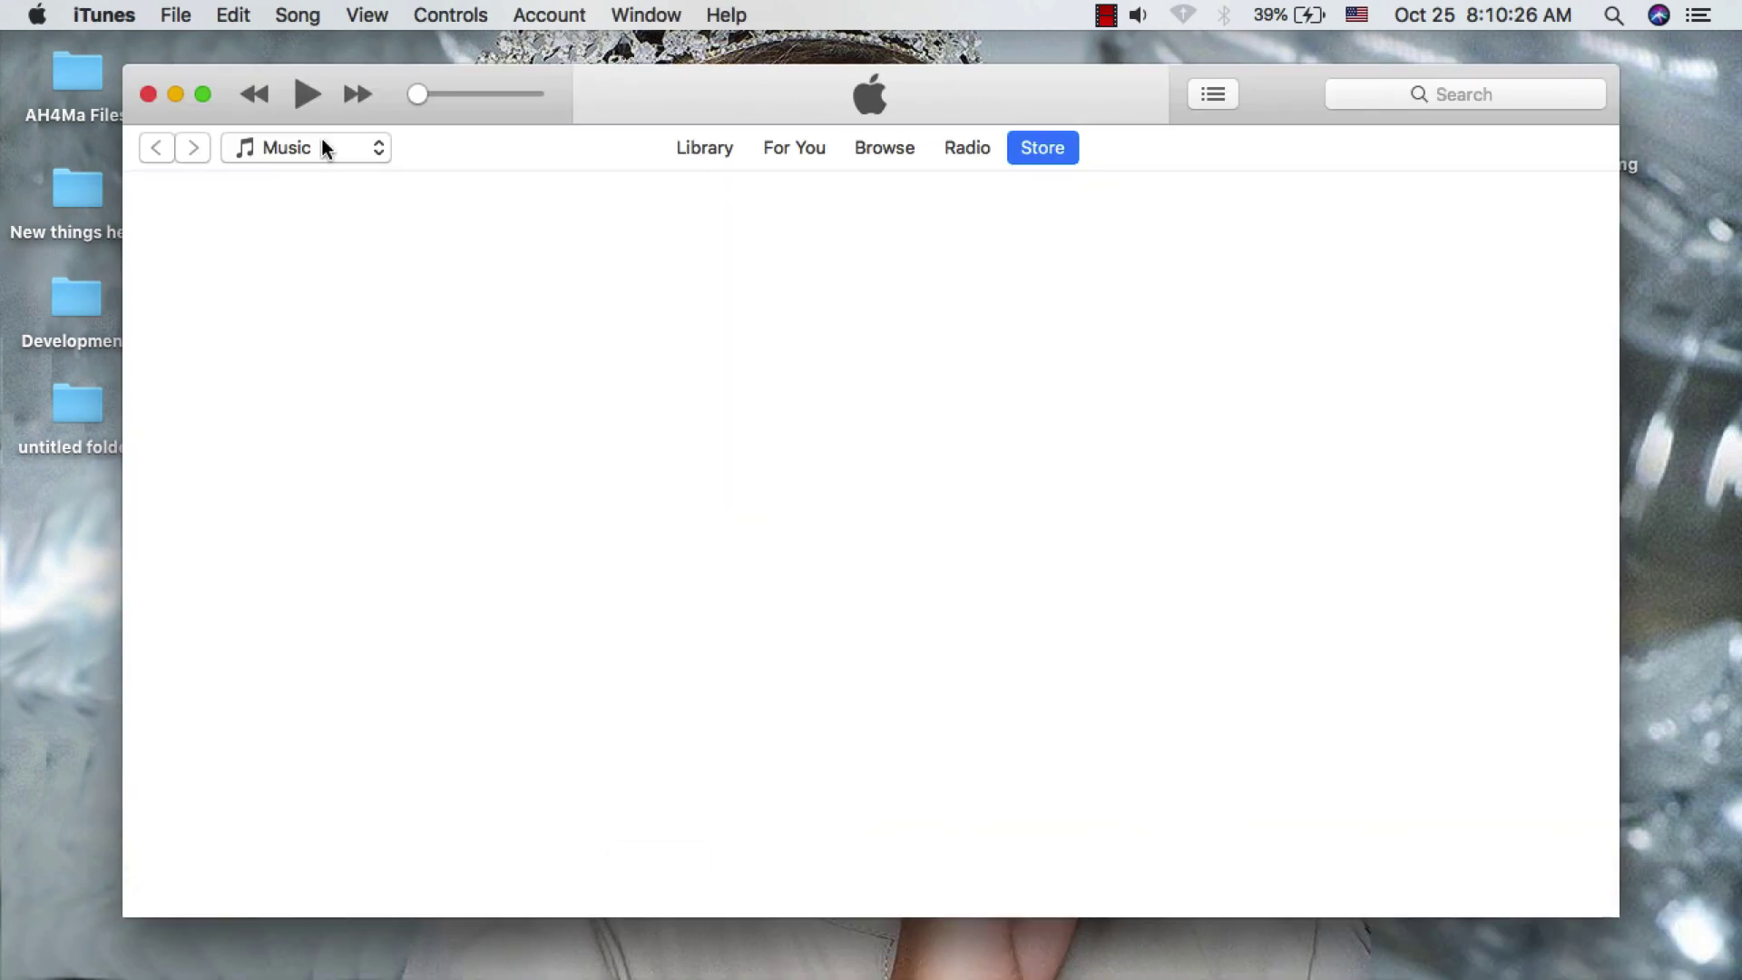
left_click(297, 148)
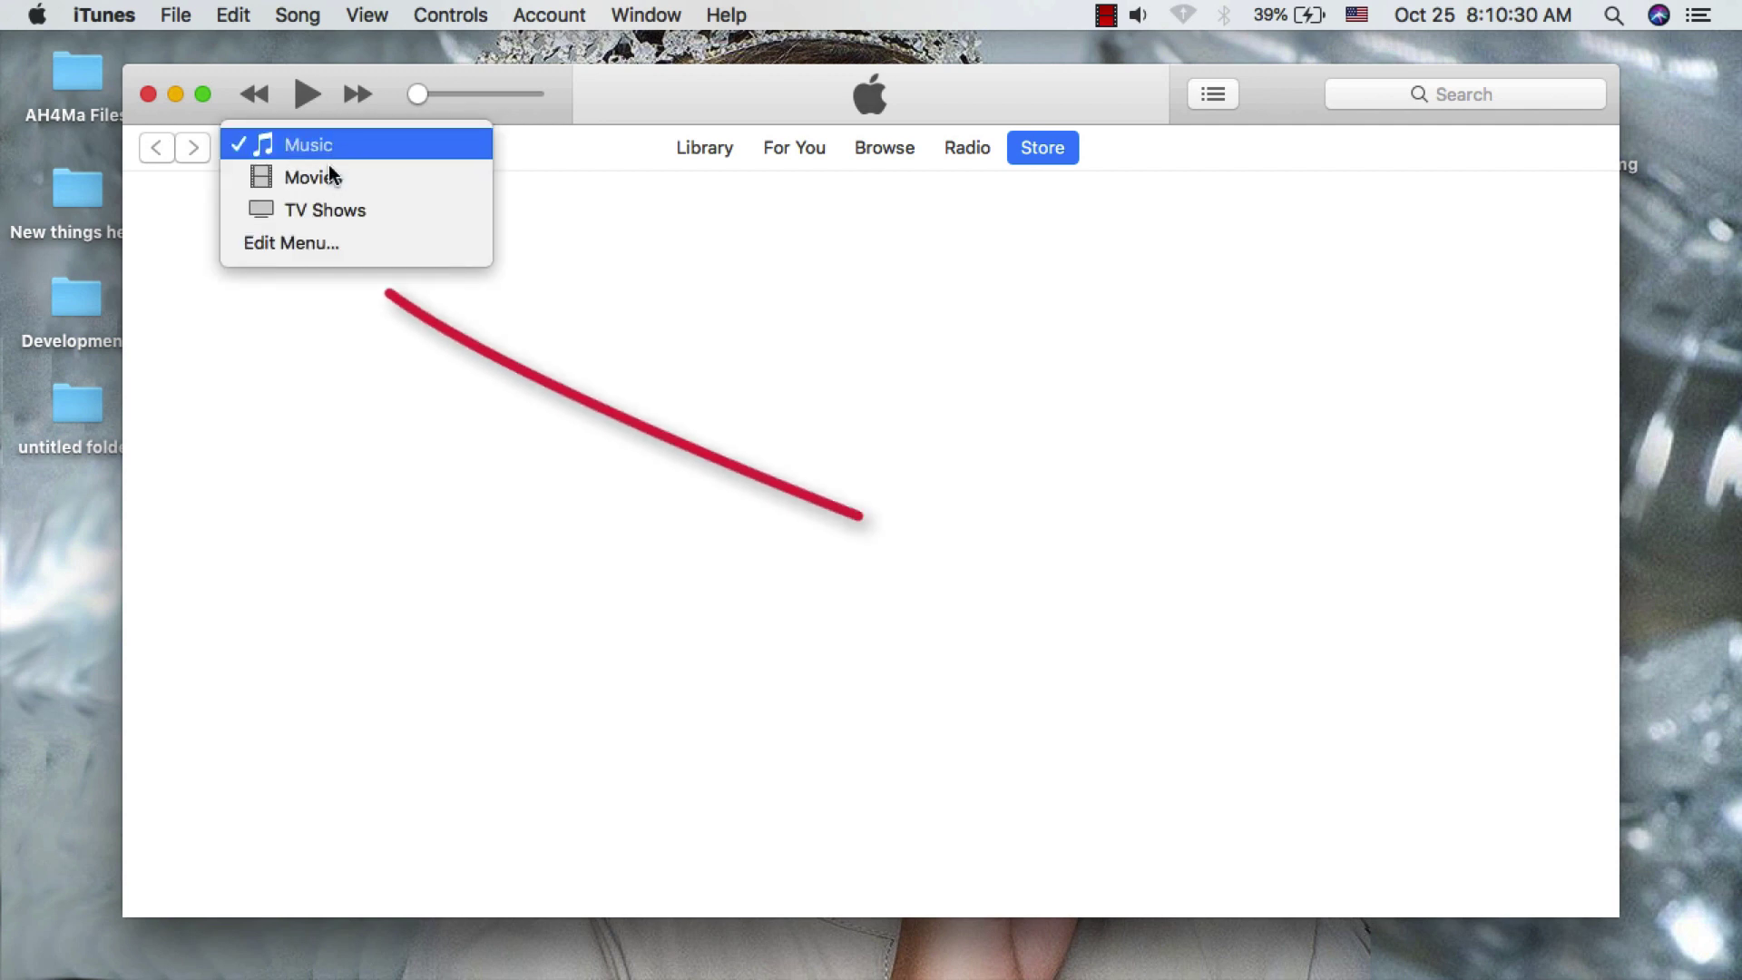
left_click(348, 243)
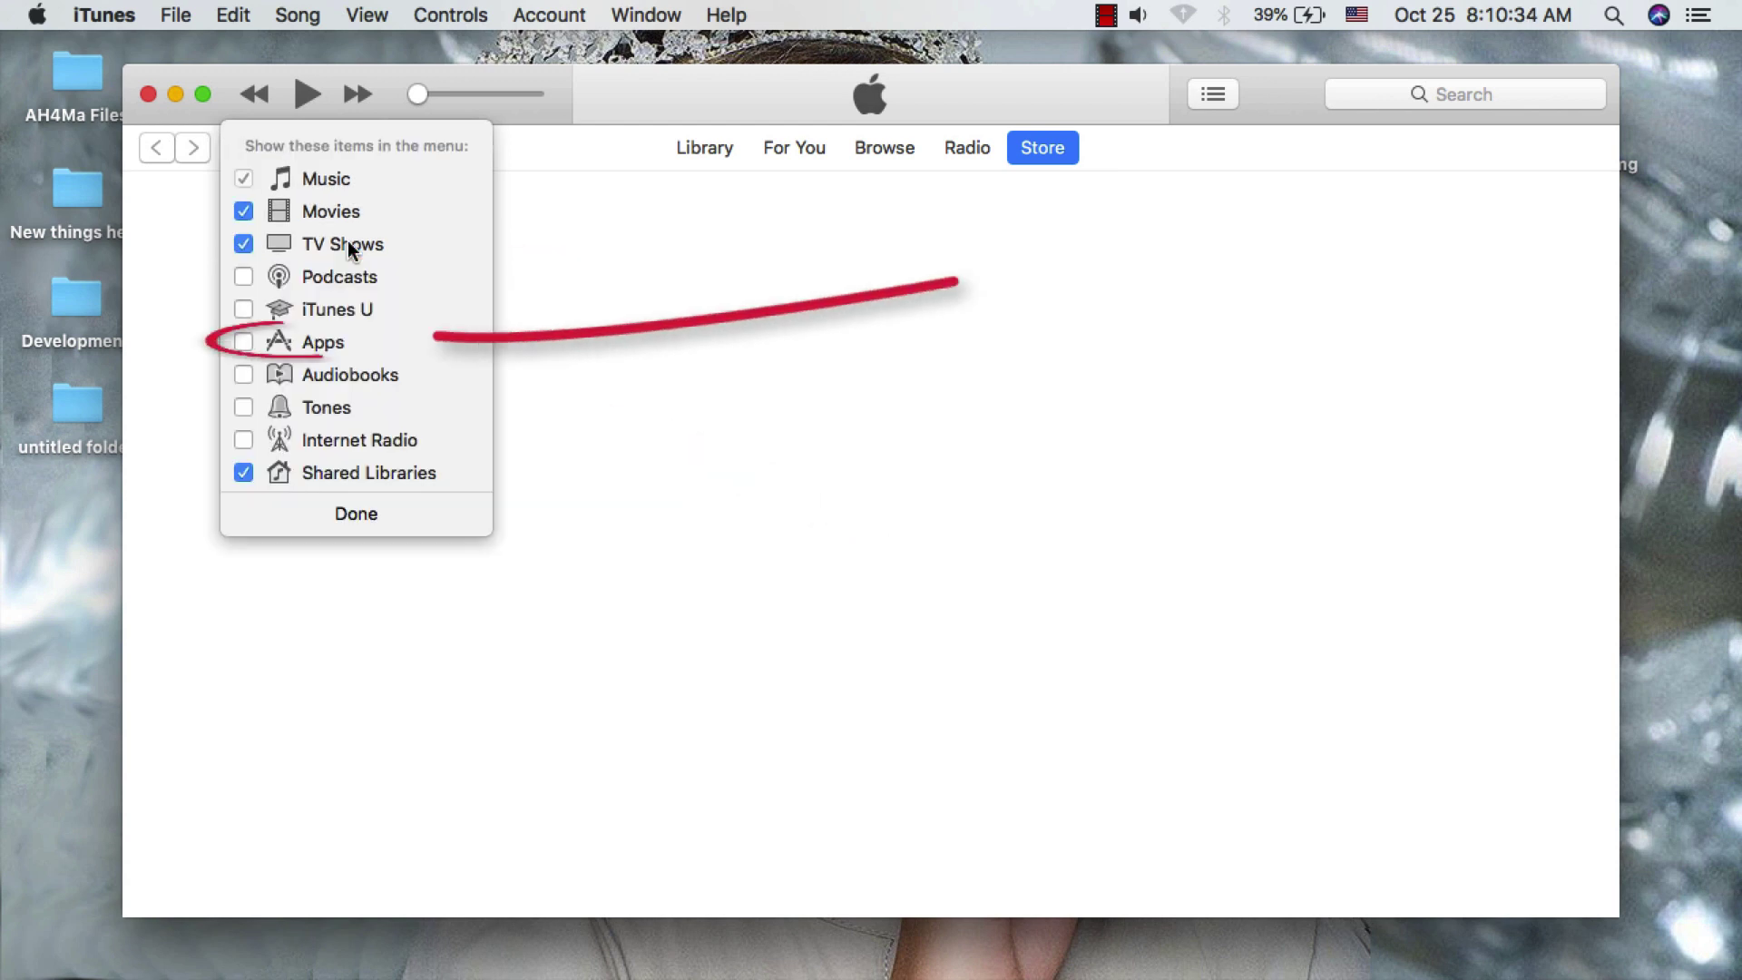
left_click(243, 343)
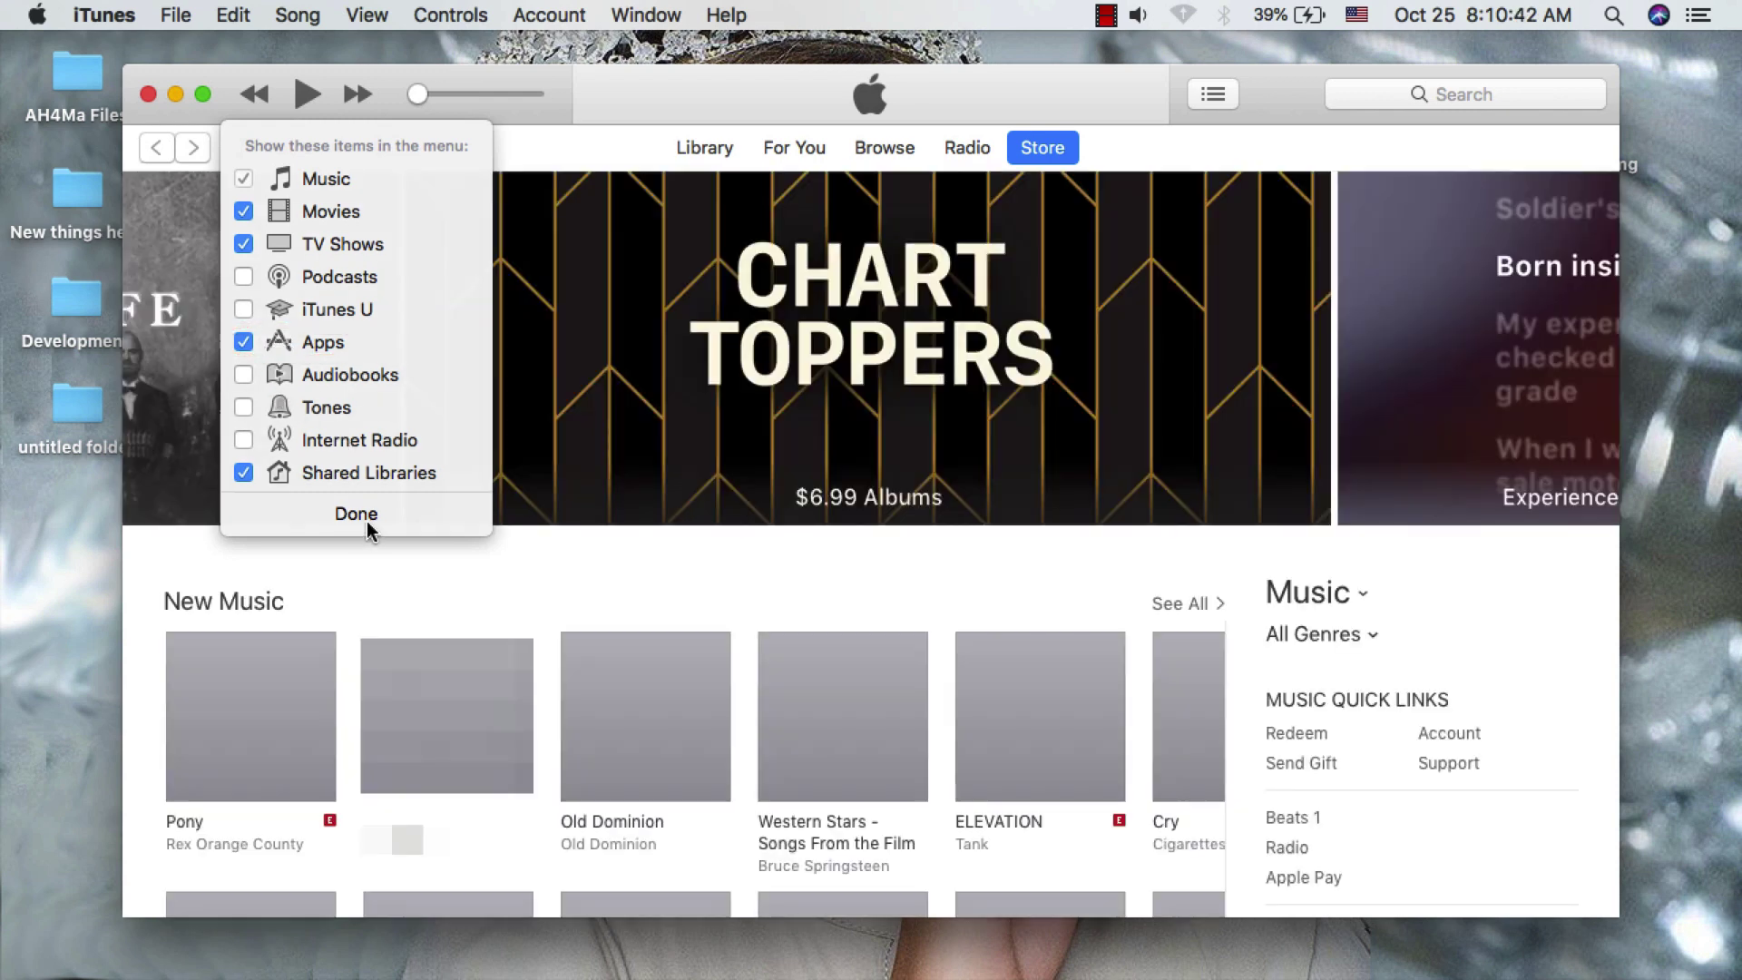
left_click(361, 516)
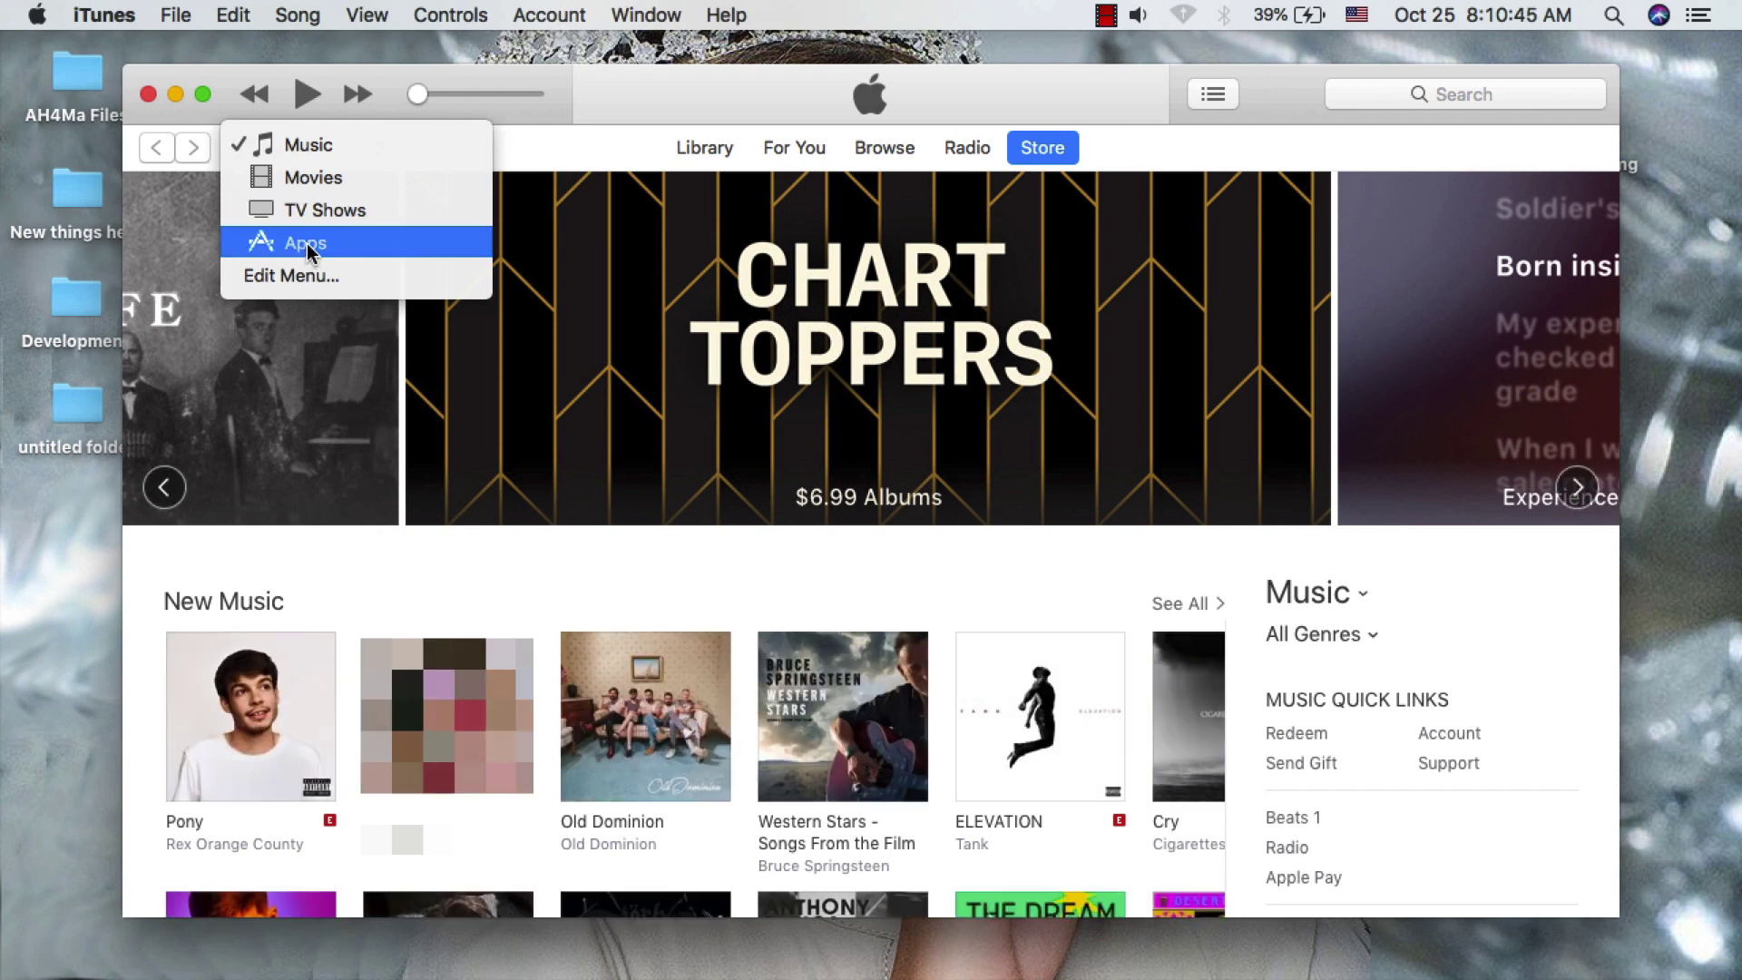
Switch to the Apps section and download Enlight Pixaloop - Move Photos from the App Store's Popular Apps & Games
left_click(307, 243)
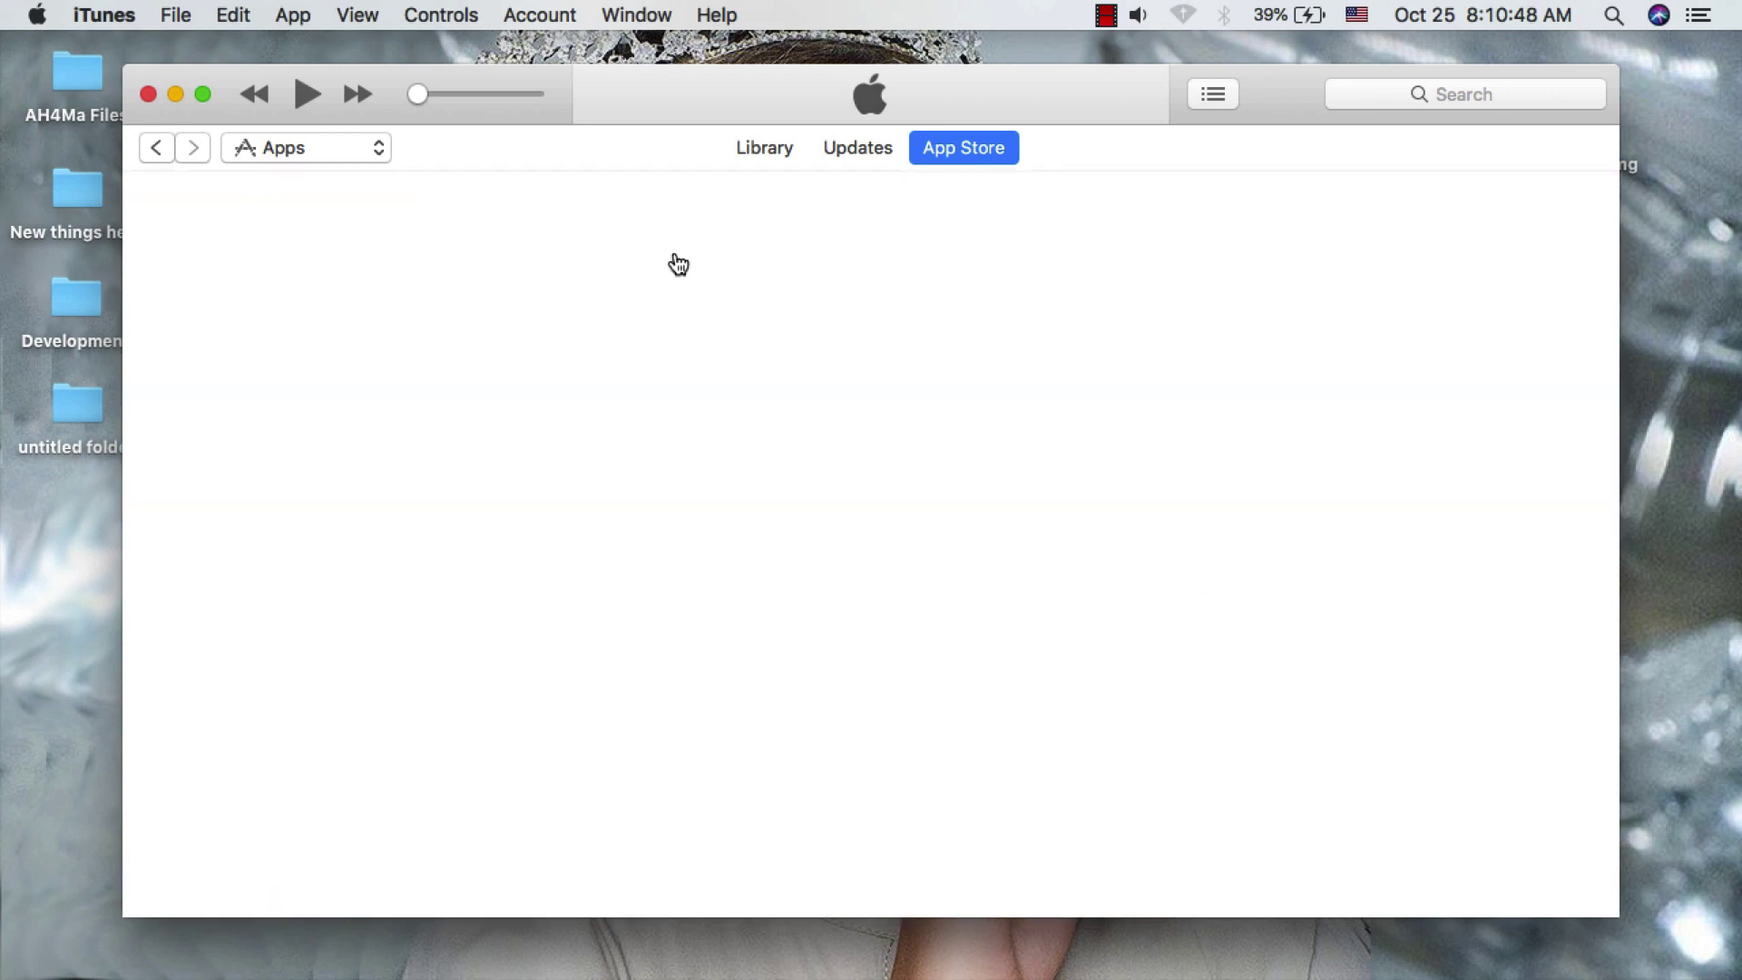
left_click(1029, 161)
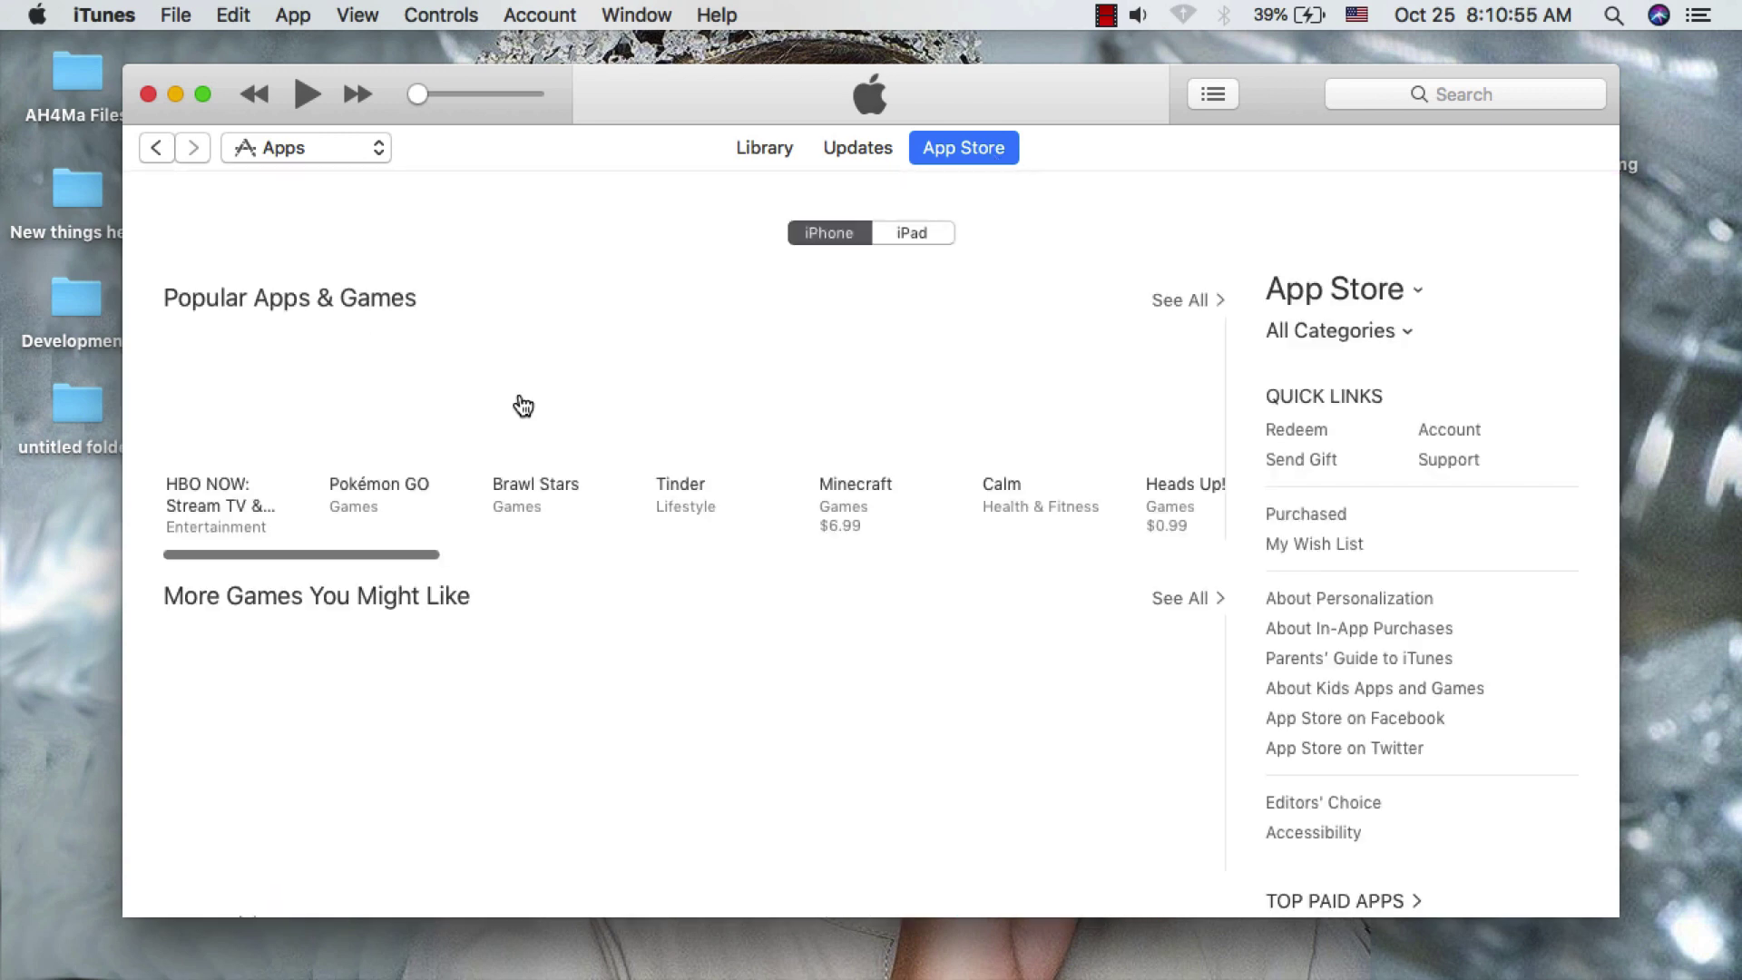
scroll(699, 404, "right", 2)
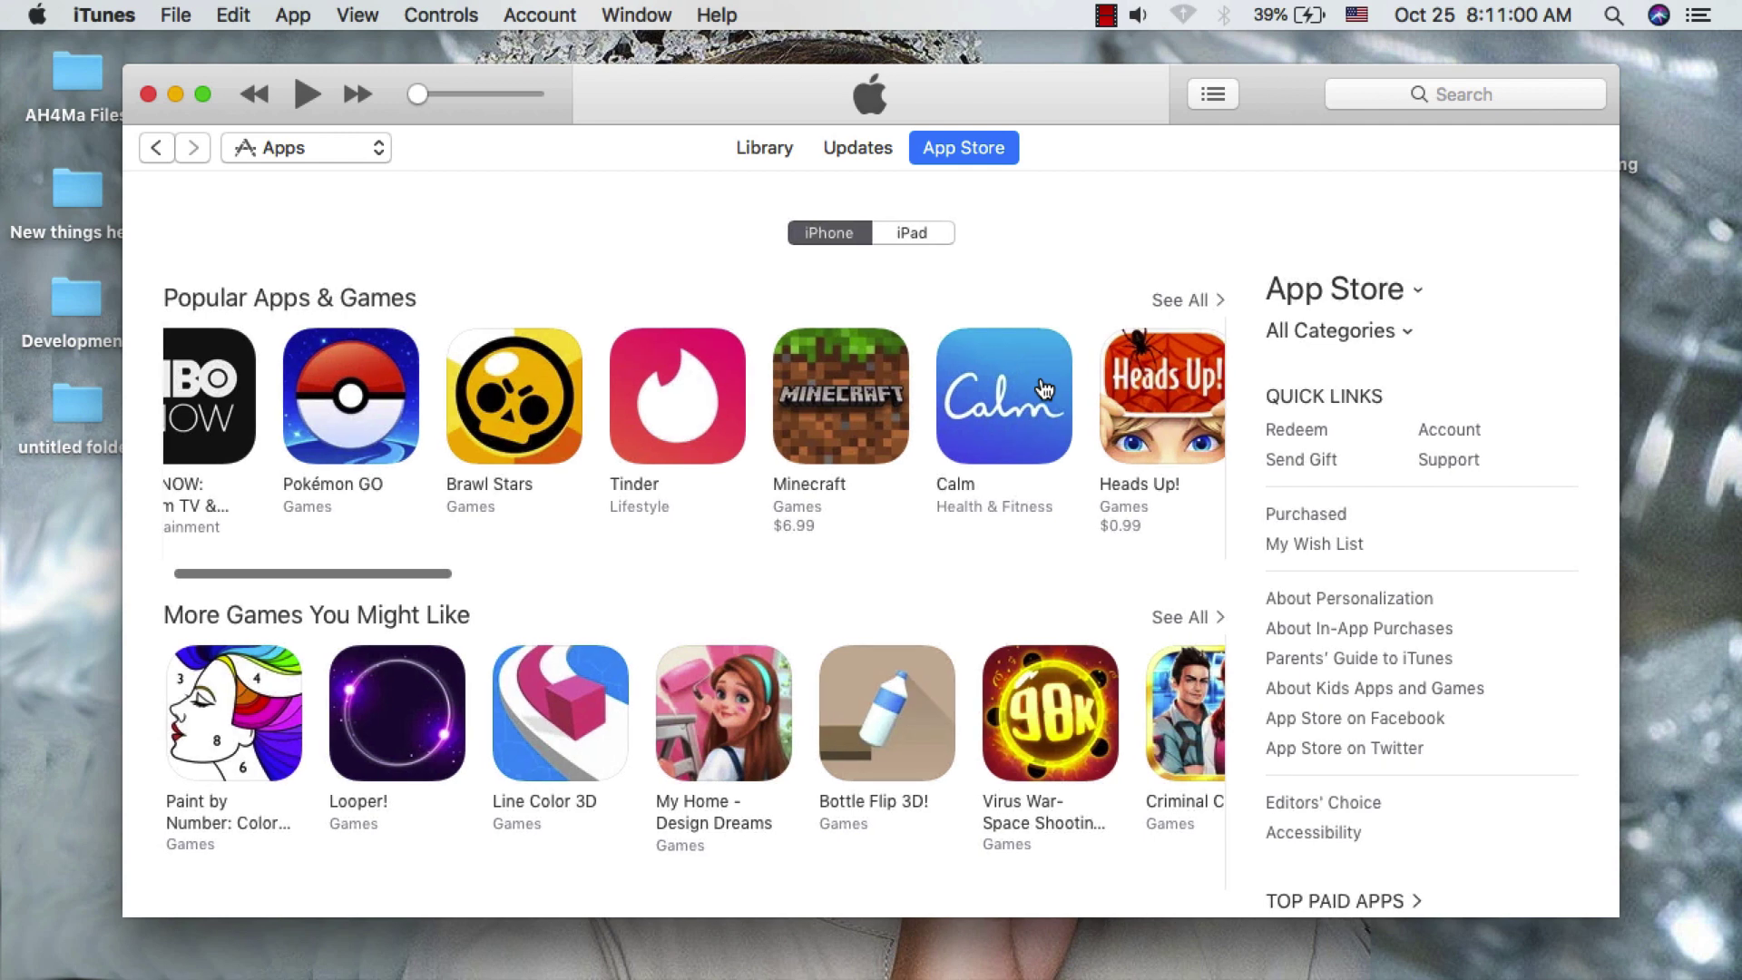
scroll(879, 405, "right", 10)
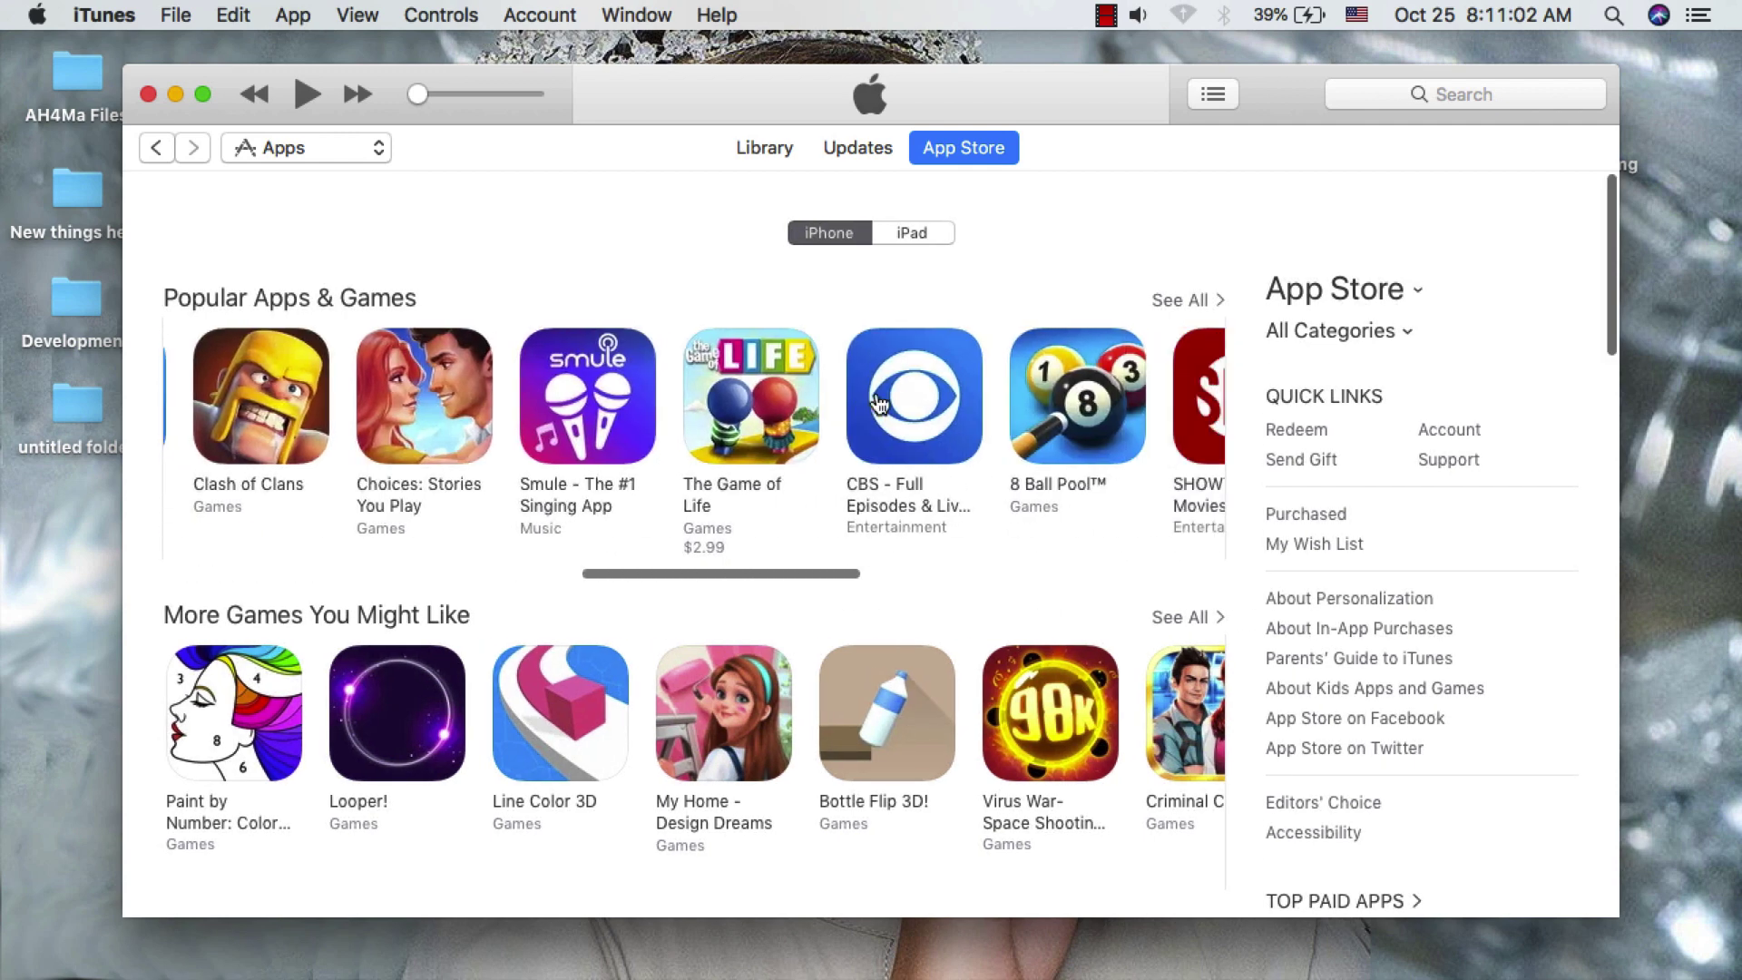
scroll(879, 405, "right", 10)
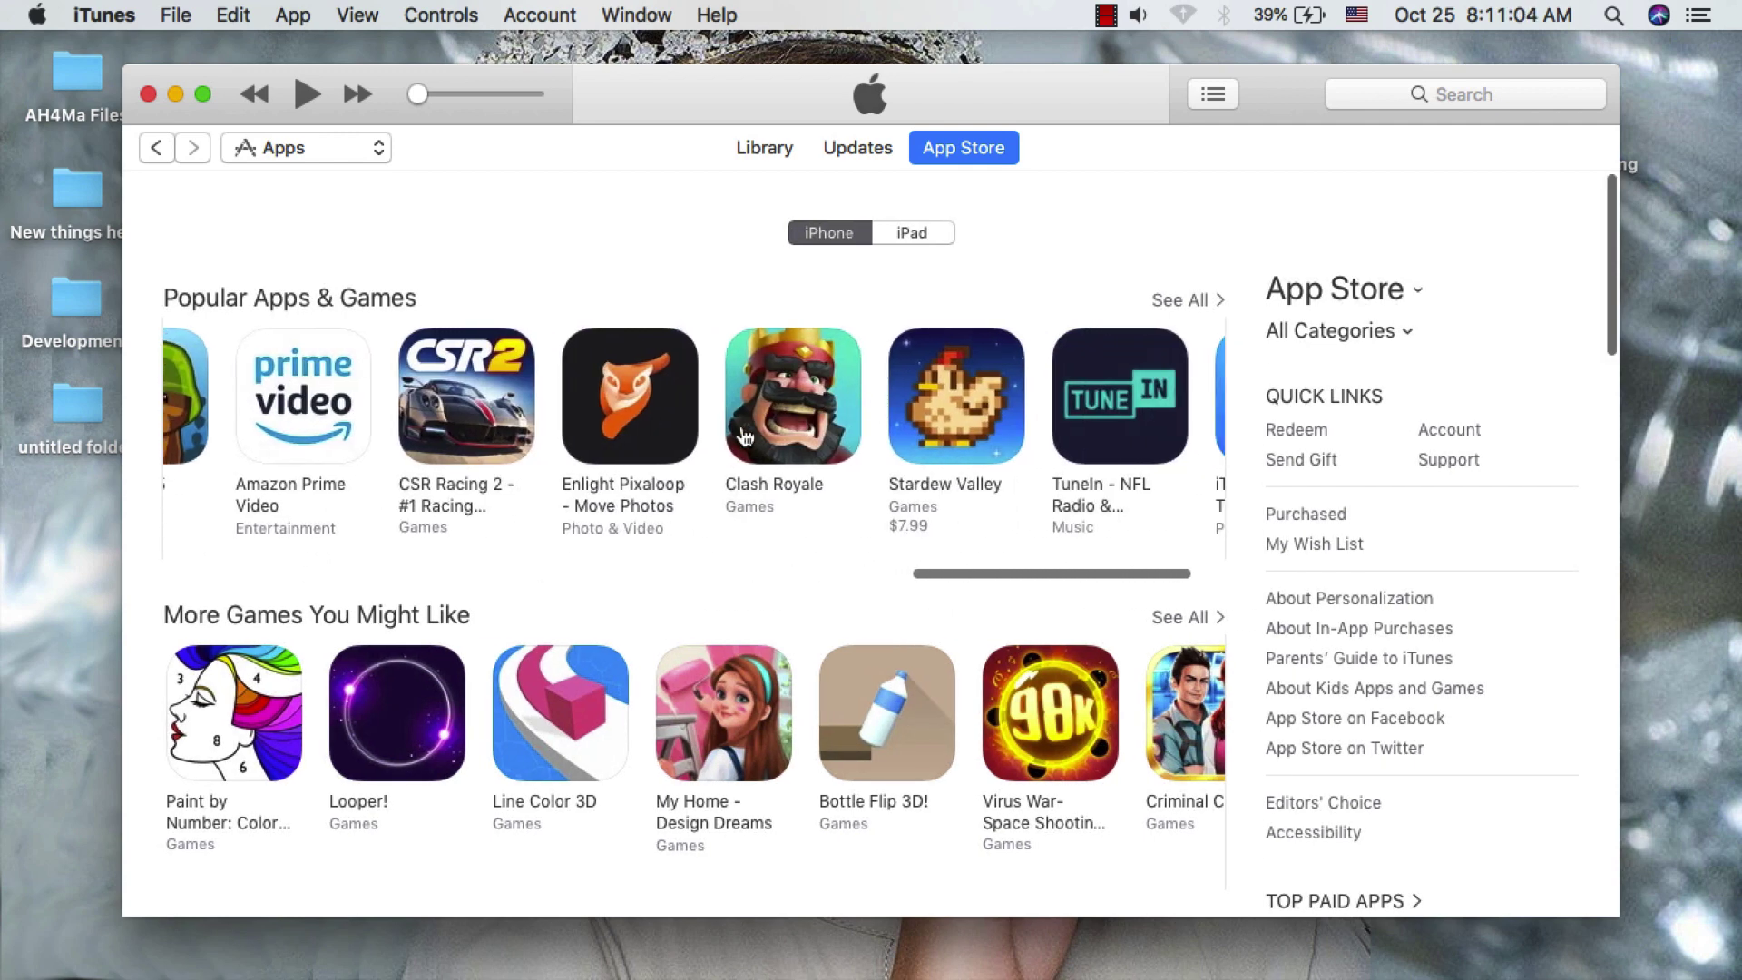
left_click(638, 395)
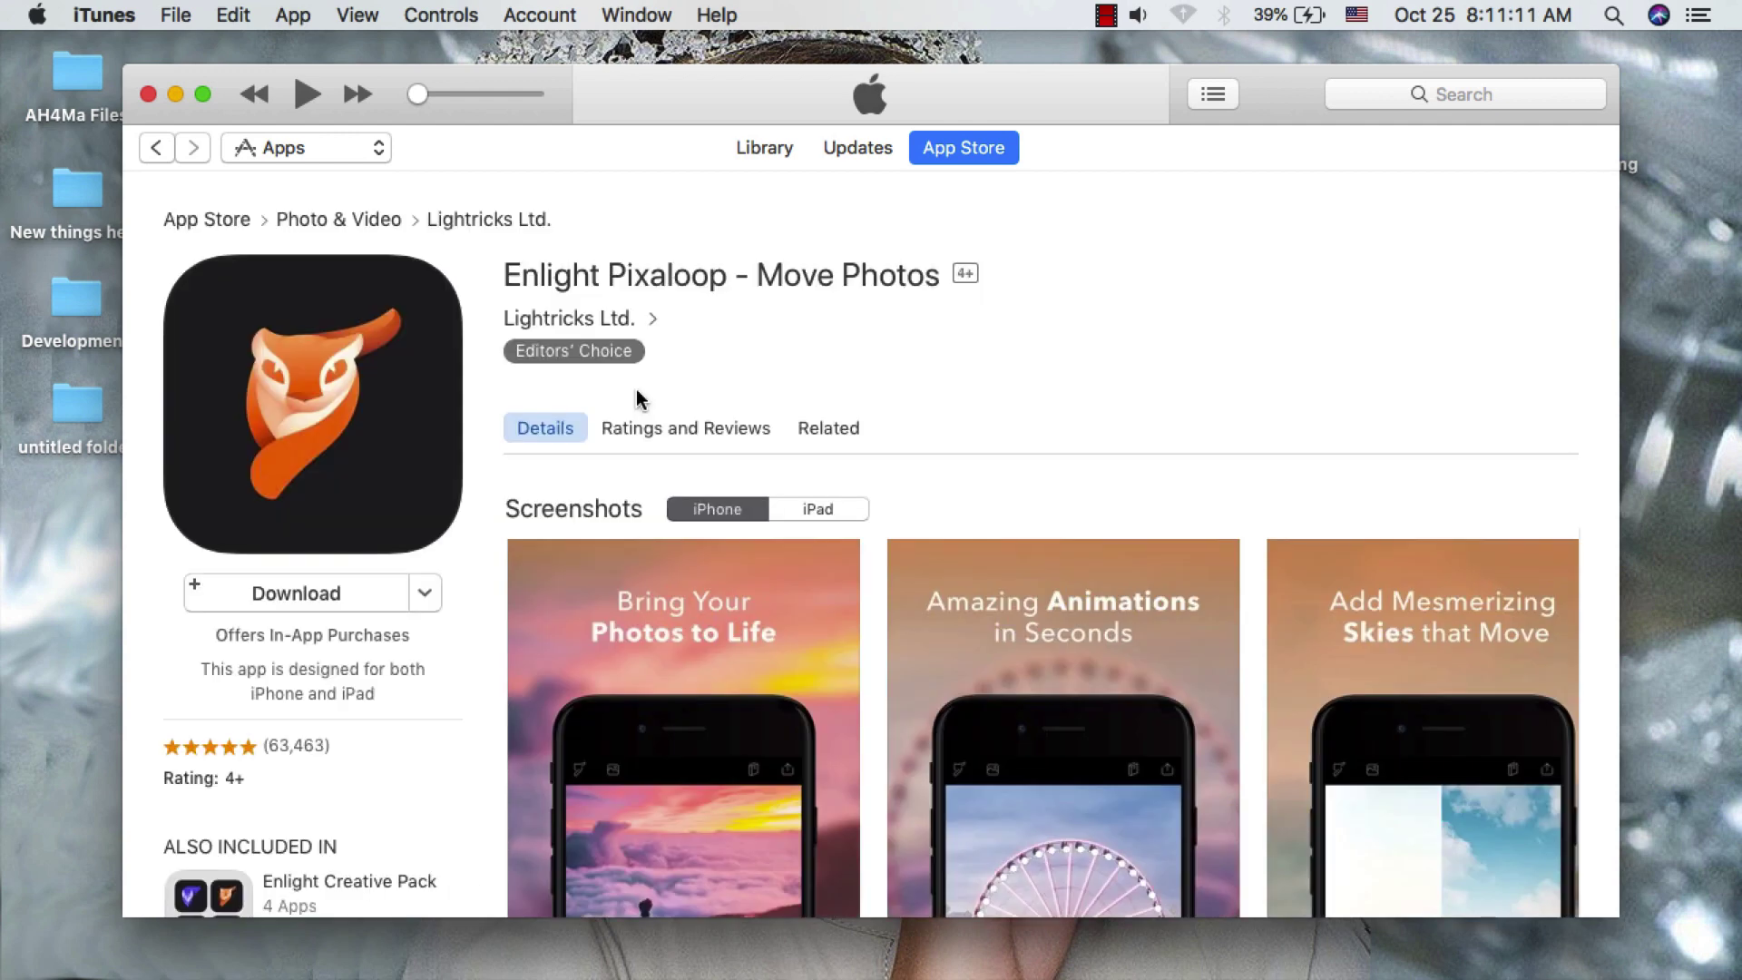
left_click(301, 592)
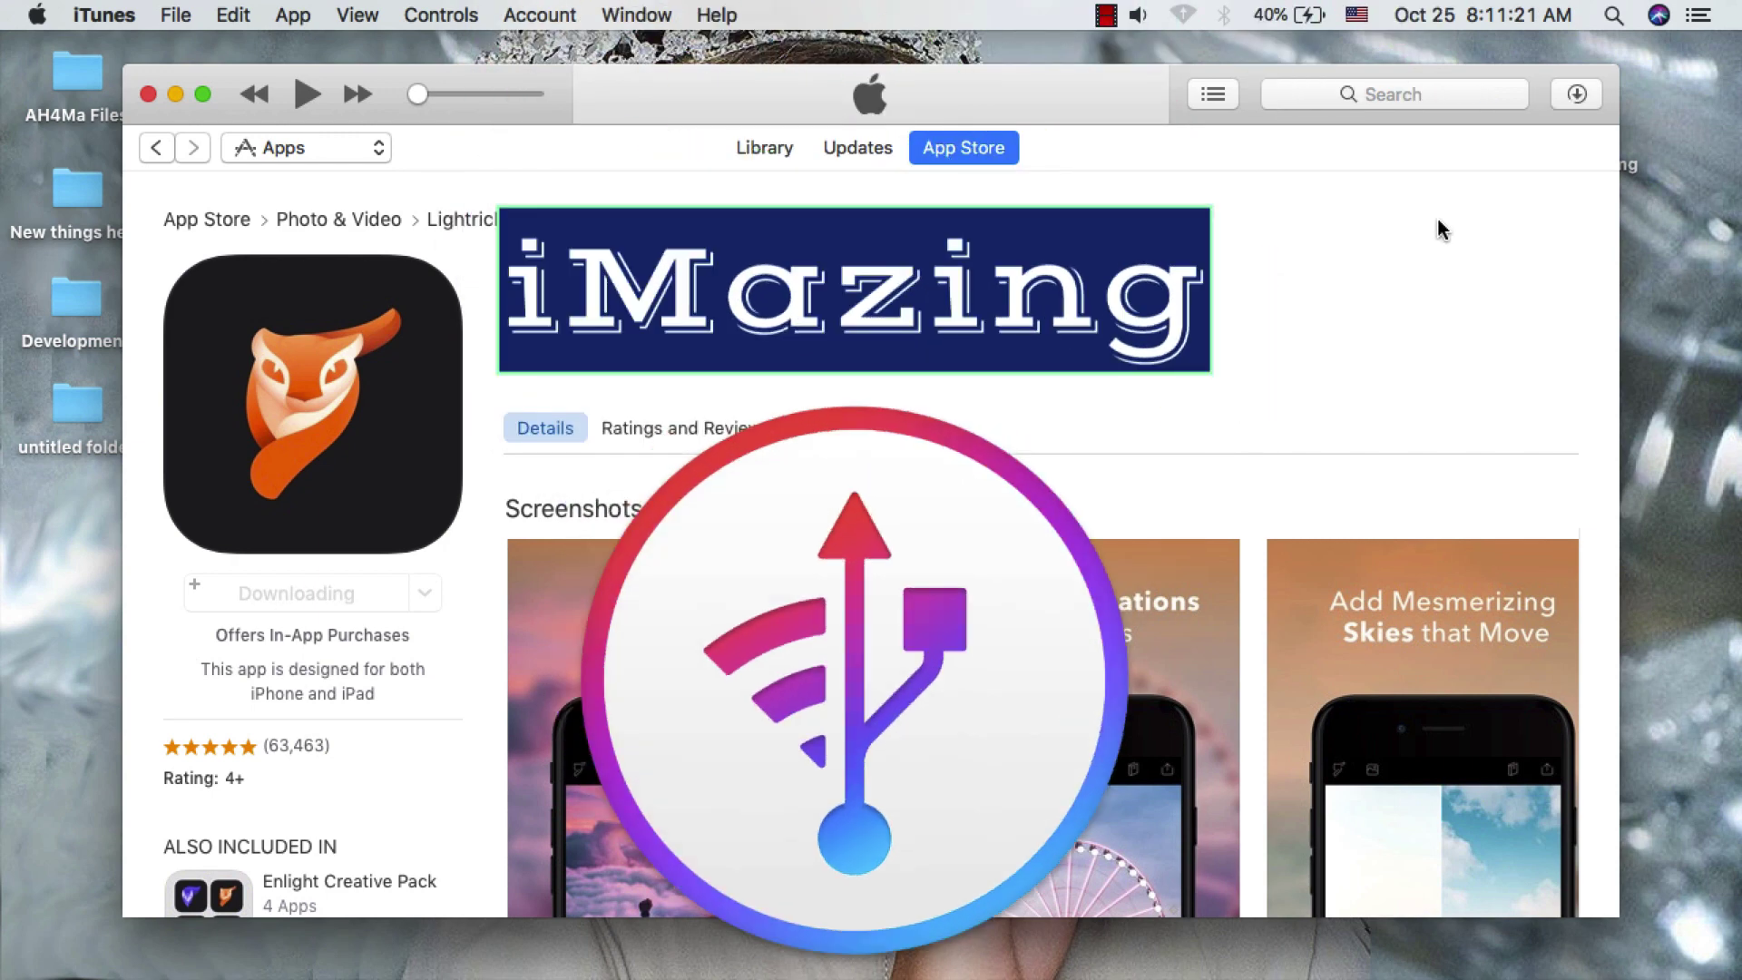
Check the progress of the Enlight Pixaloop download and view the available account options
left_click(1577, 100)
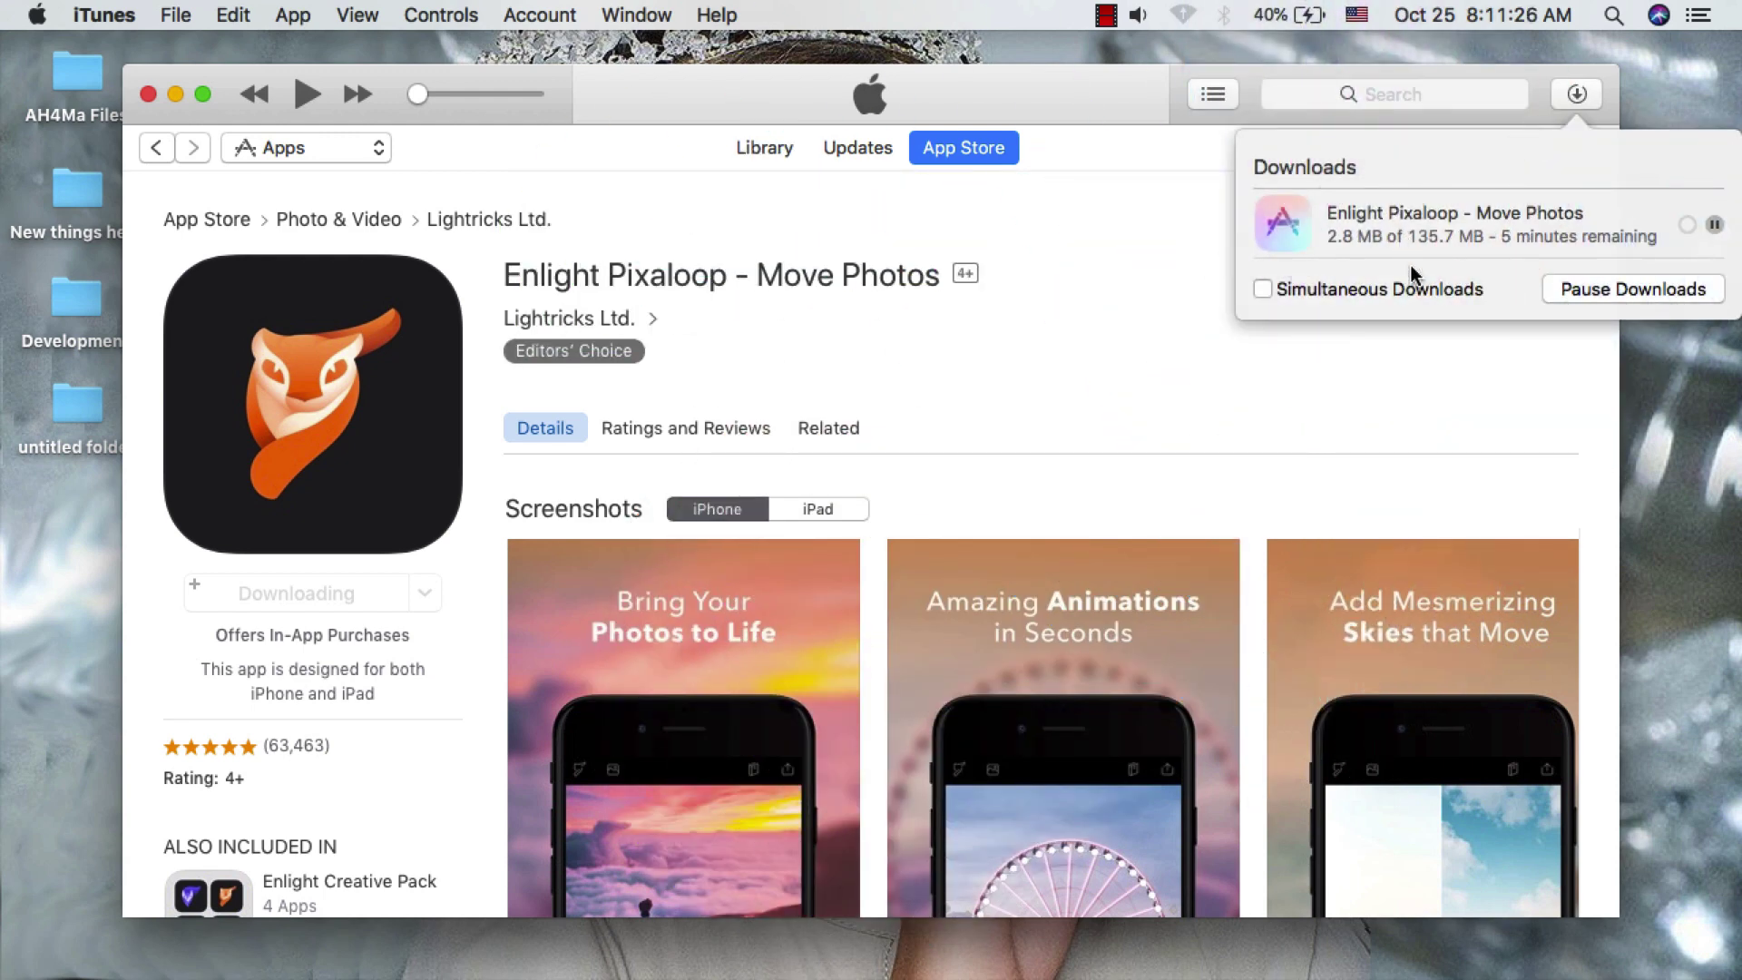
left_click(1373, 374)
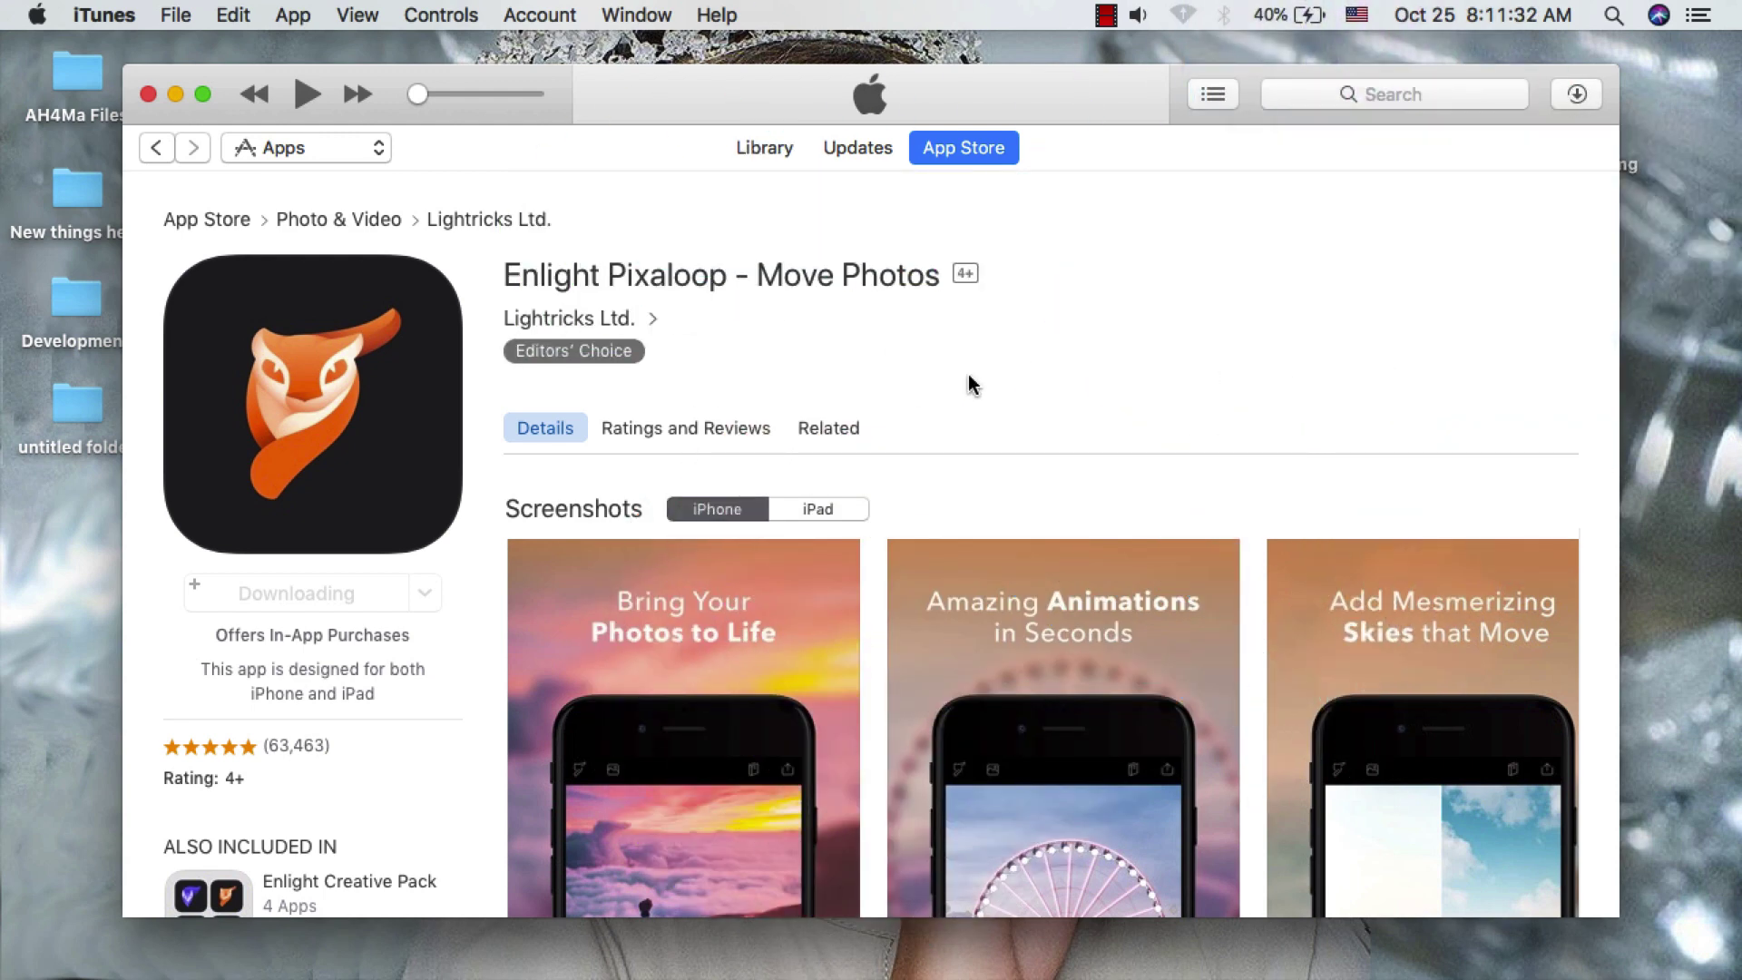
left_click(535, 15)
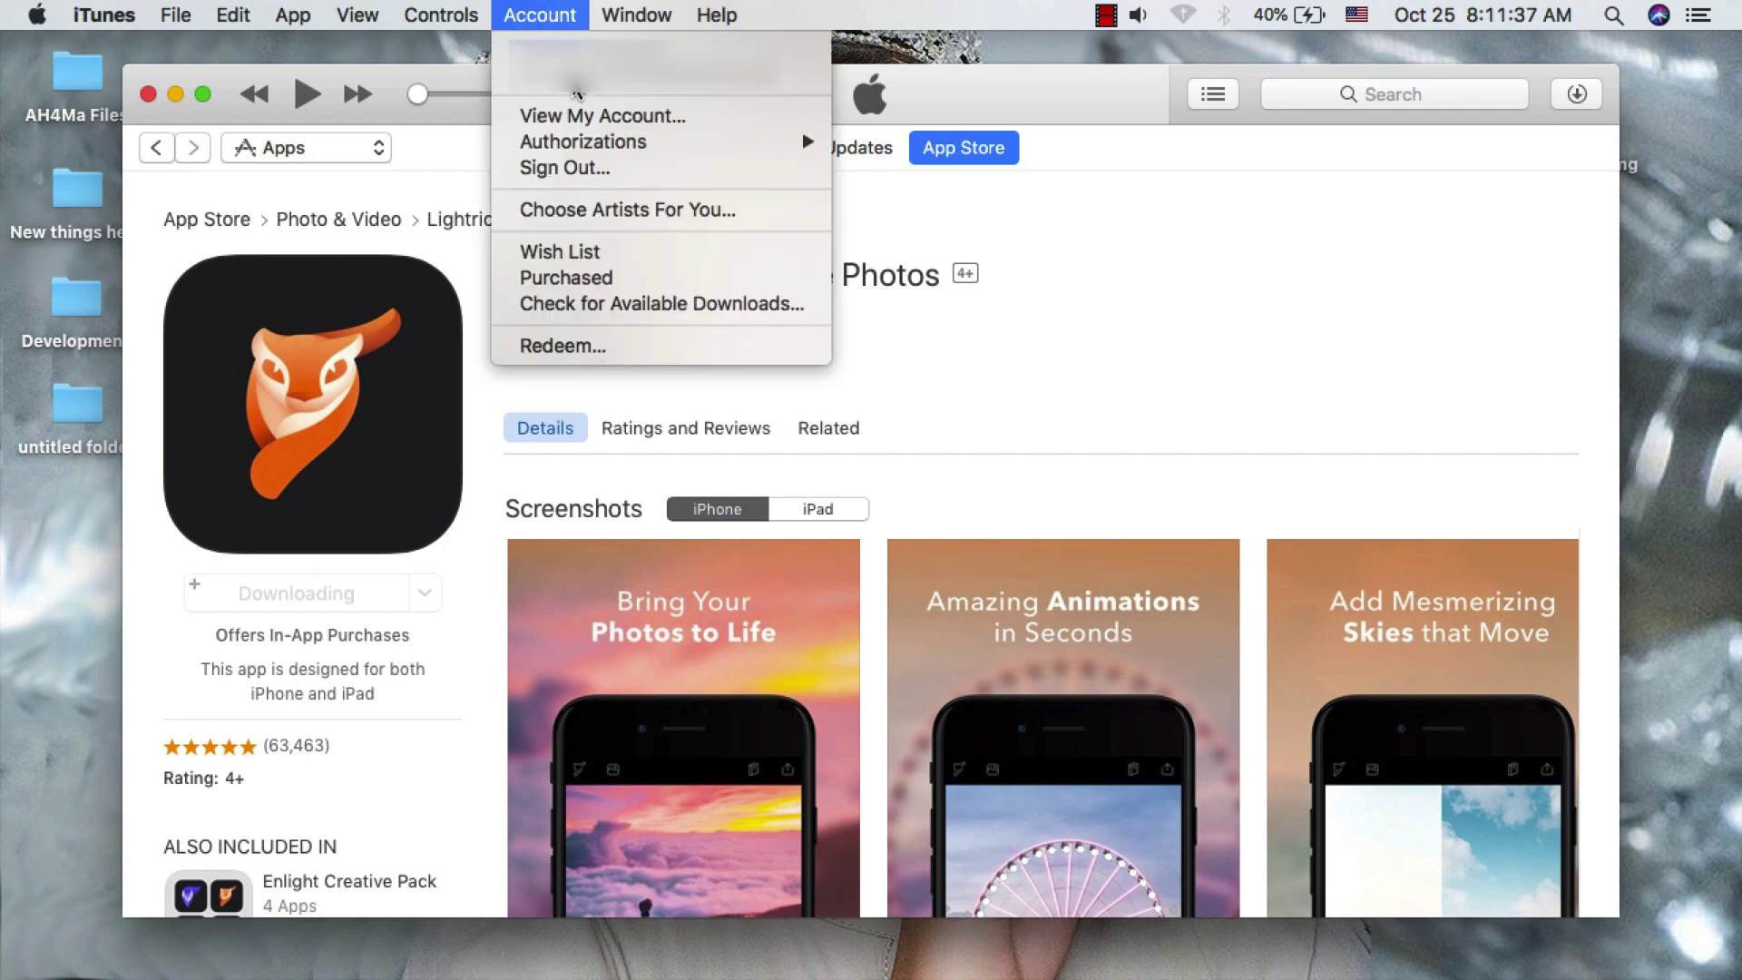
left_click(1157, 233)
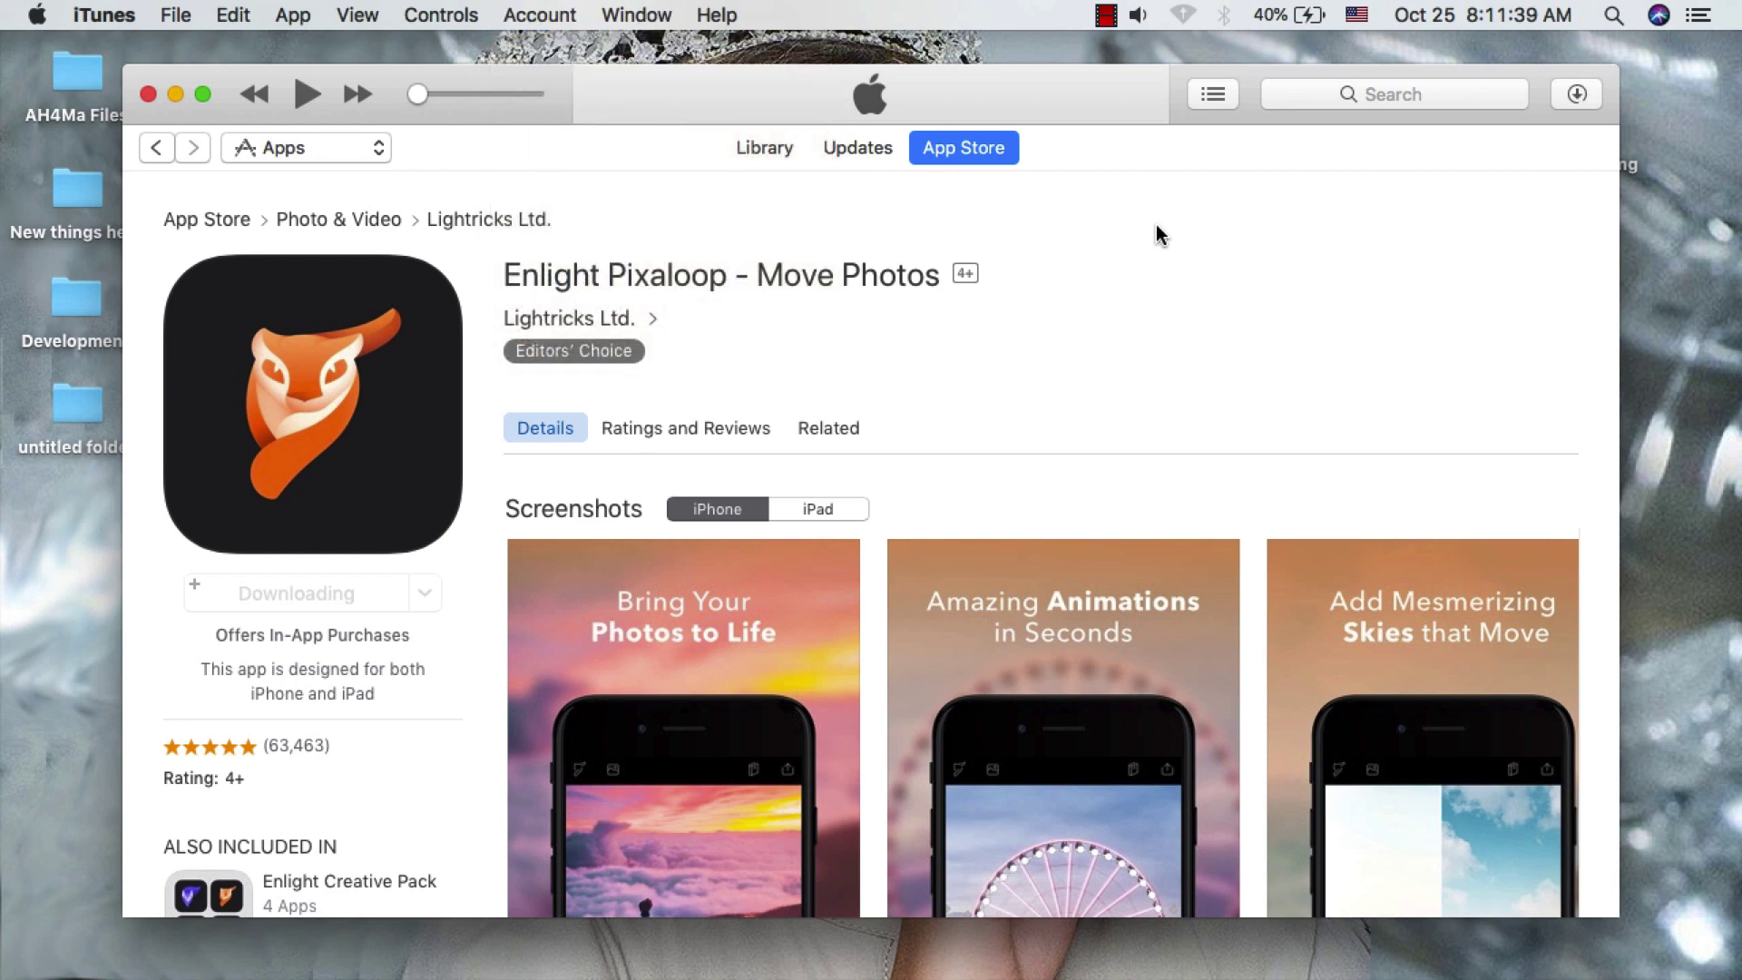